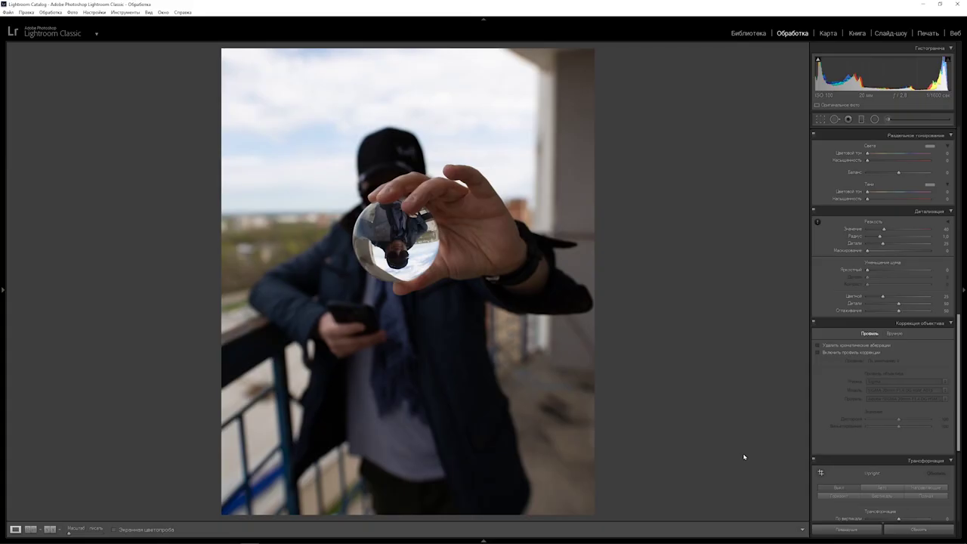
# - Apply lens-profile and chromatic-aberration corrections, then set Exposure +0.70, Contrast −27, Shadows +70
pyautogui.click(817, 345)
pyautogui.click(817, 352)
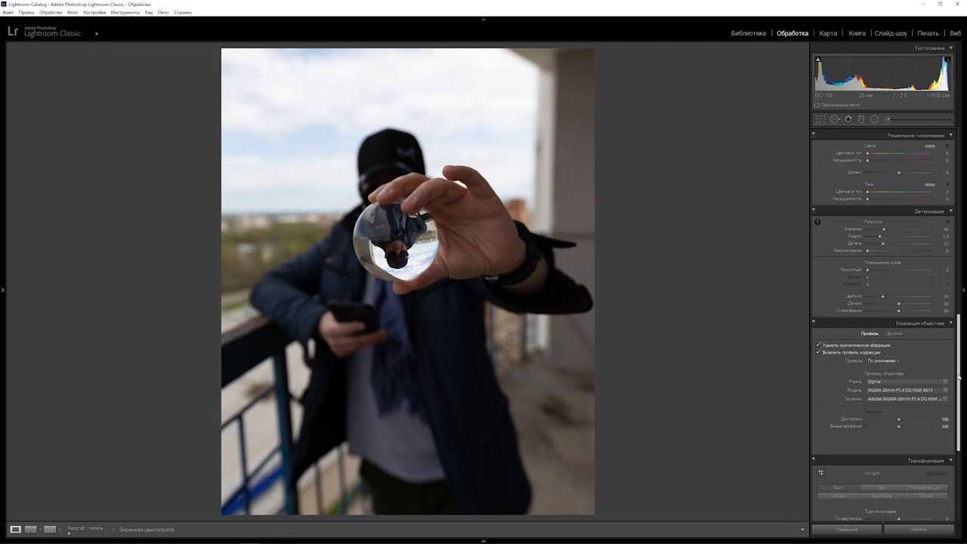
pyautogui.moveTo(956, 375); pyautogui.dragTo(956, 189)
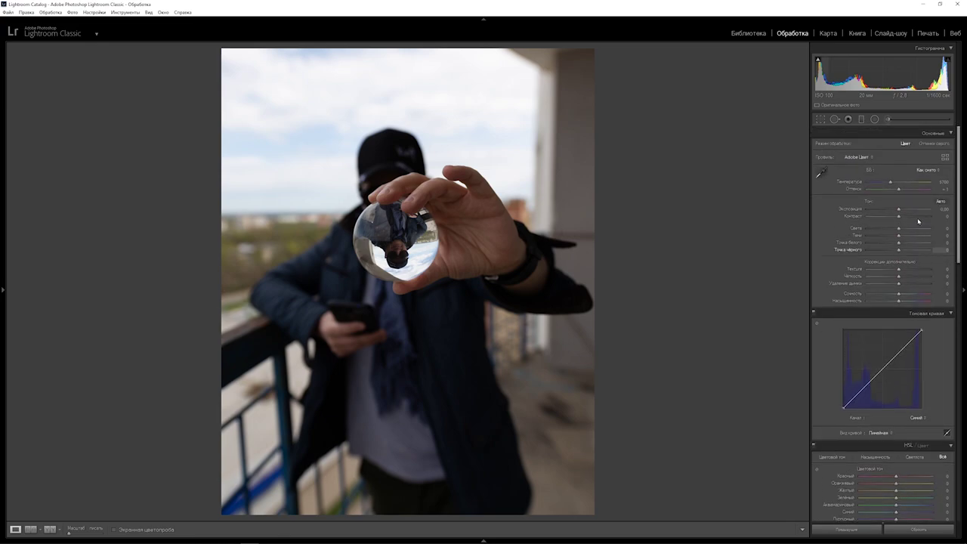
pyautogui.moveTo(899, 211); pyautogui.dragTo(903, 209)
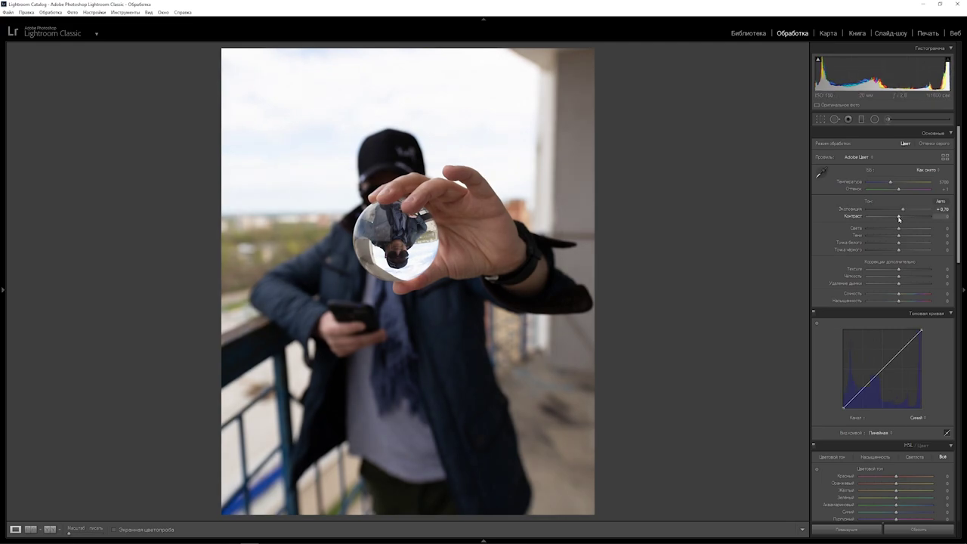
pyautogui.moveTo(898, 218); pyautogui.dragTo(866, 229)
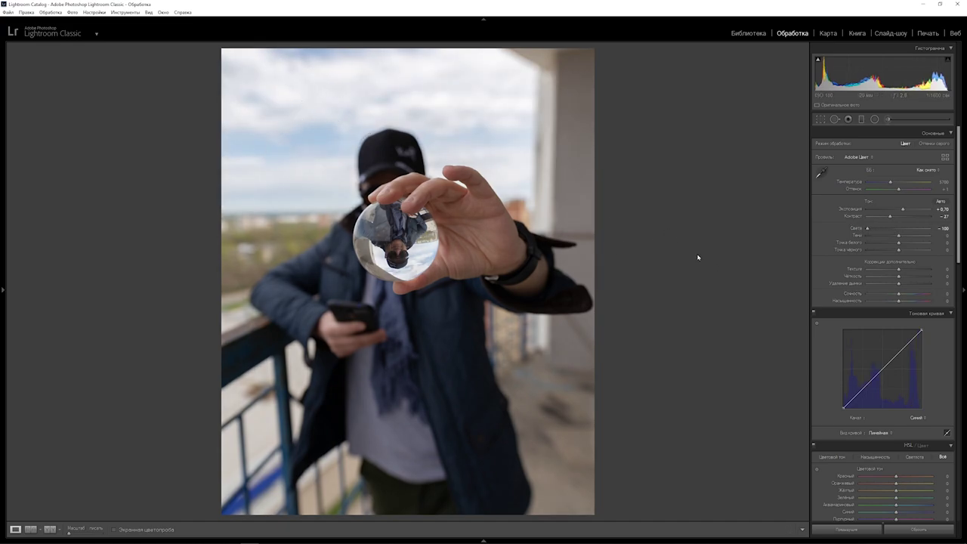
pyautogui.moveTo(898, 235)
pyautogui.mouseDown()
pyautogui.moveTo(920, 237)
pyautogui.moveTo(879, 244)
pyautogui.moveTo(914, 251)
pyautogui.mouseUp()
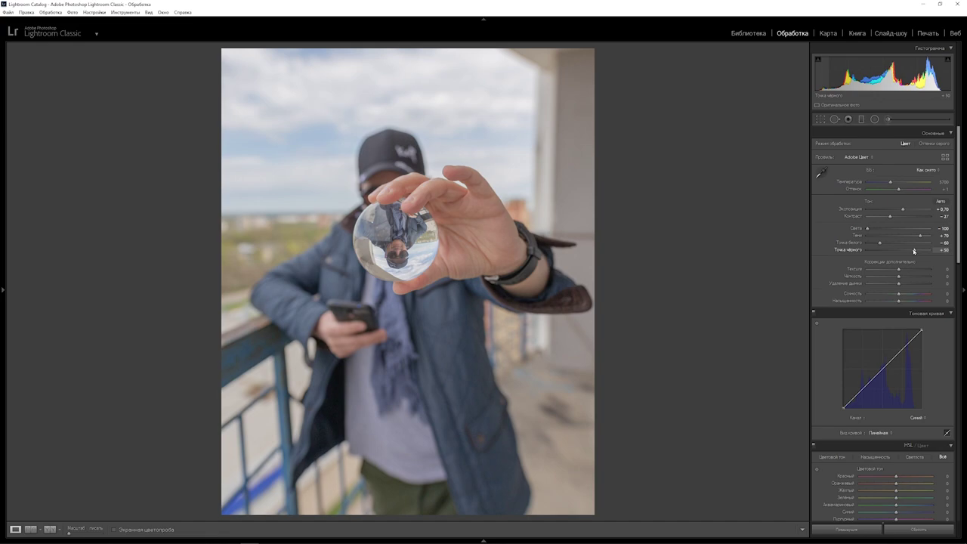
# - Set Texture to 20, Clarity to 10, Saturation to −20 and Vibrance to +35
pyautogui.click(940, 269)
pyautogui.write('20')
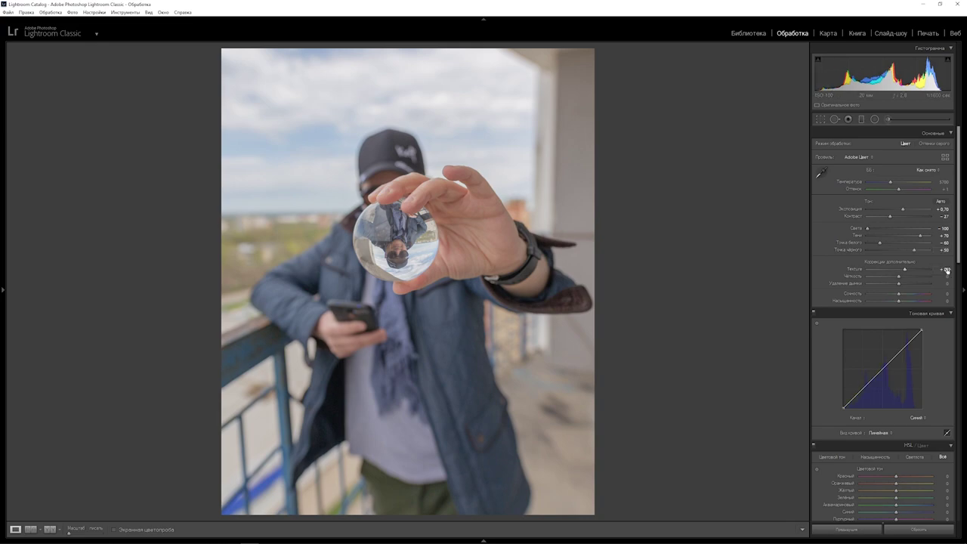
pyautogui.press('Return')
pyautogui.click(945, 276)
pyautogui.write('10')
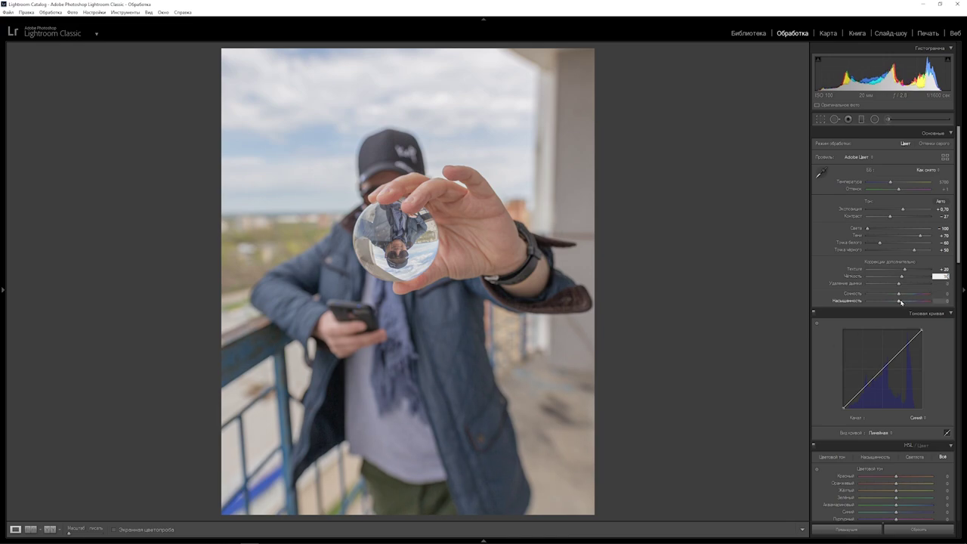
pyautogui.moveTo(900, 303); pyautogui.dragTo(893, 302)
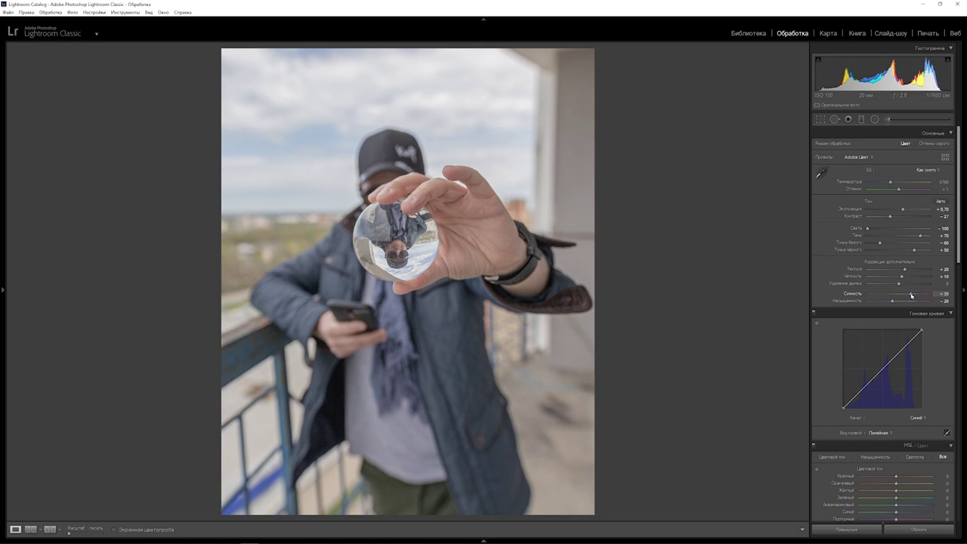
pyautogui.moveTo(910, 295); pyautogui.dragTo(910, 296)
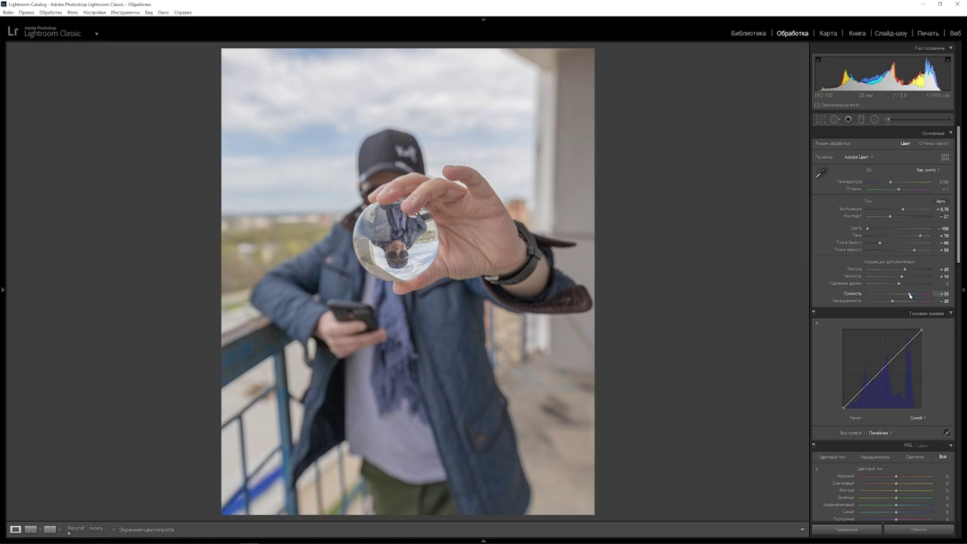
pyautogui.click(916, 417)
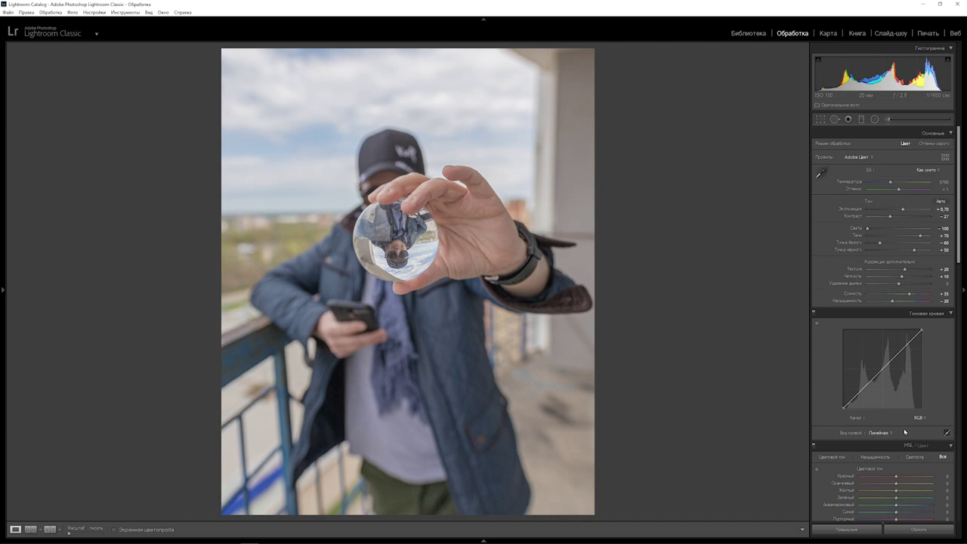
# - Add two points on the RGB tone curve and lower its upper end to dim highlights
pyautogui.press('alt')
pyautogui.click(862, 388)
pyautogui.click(881, 369)
pyautogui.moveTo(920, 330); pyautogui.dragTo(921, 335)
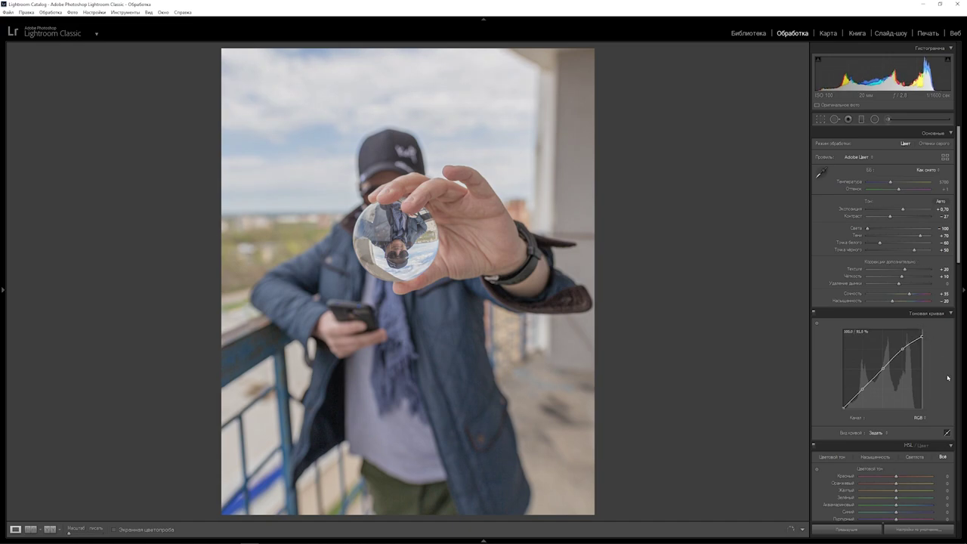
pyautogui.press('alt')
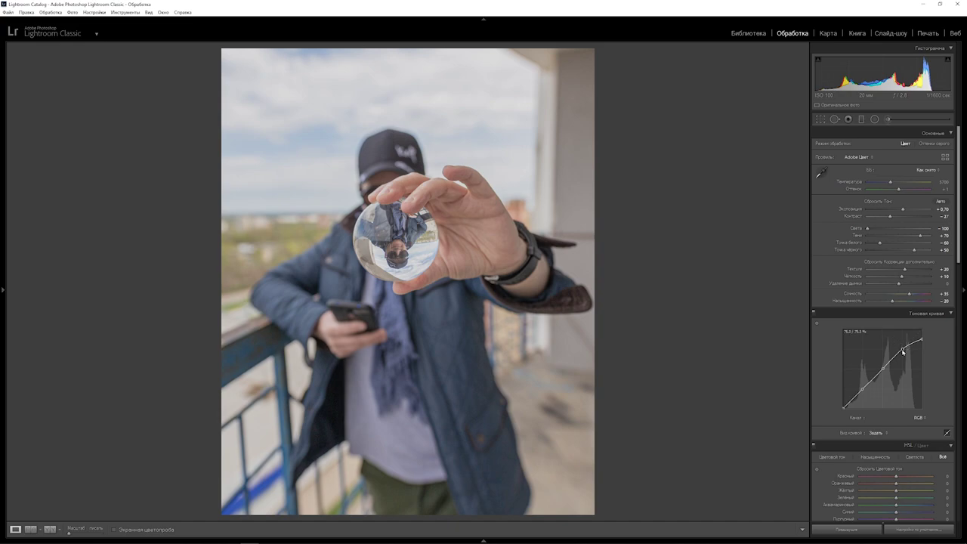
pyautogui.moveTo(903, 351); pyautogui.dragTo(905, 365)
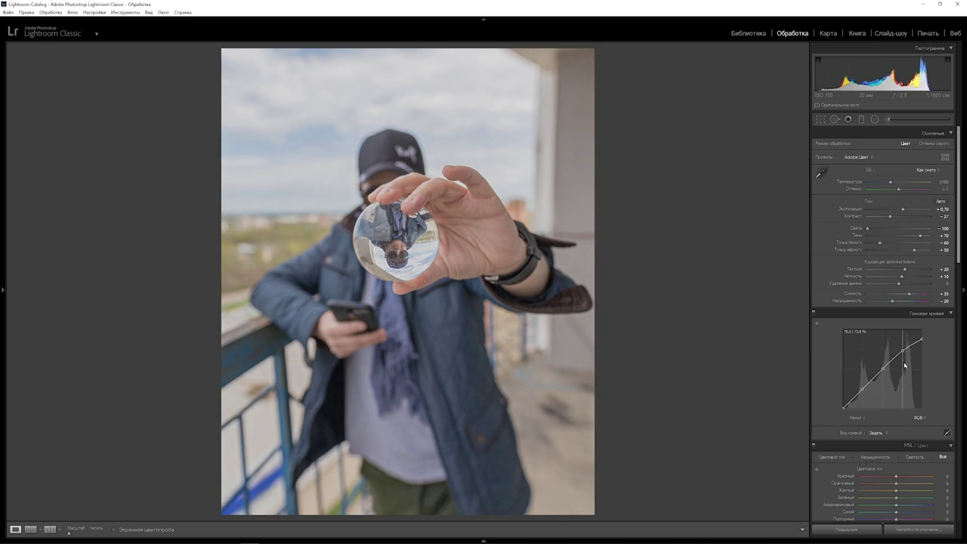
# - Pull a shadow point down and raise the black point for a faded, moody curve
pyautogui.press('alt')
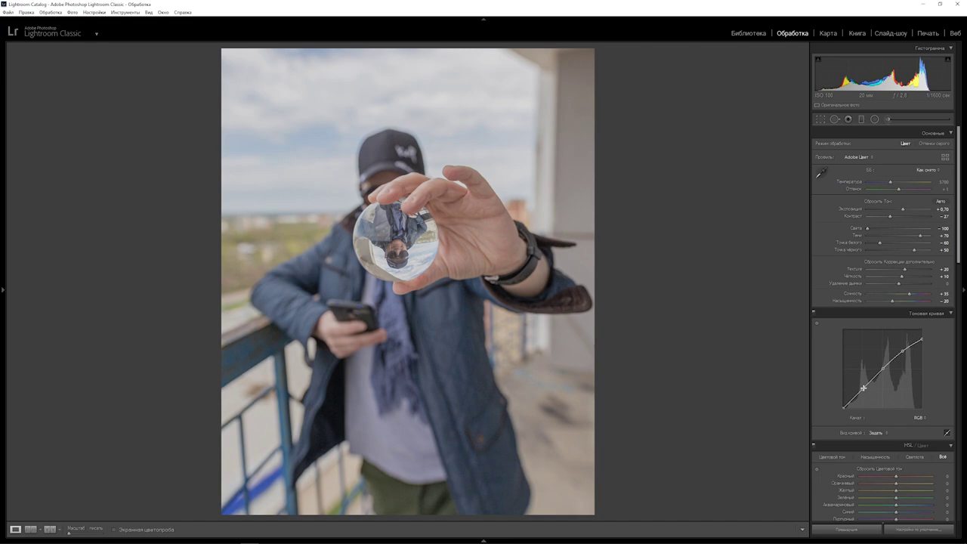
pyautogui.moveTo(862, 387); pyautogui.dragTo(871, 433)
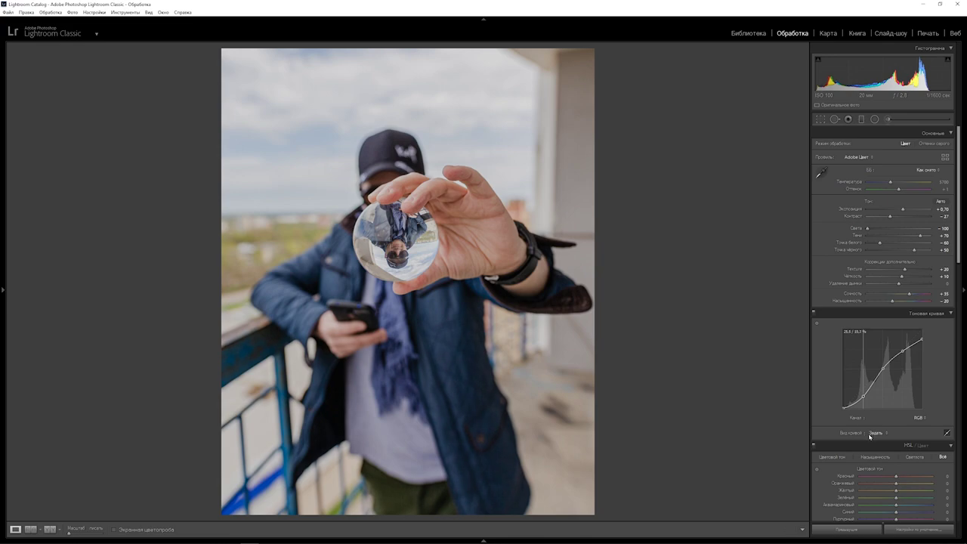
pyautogui.press('alt')
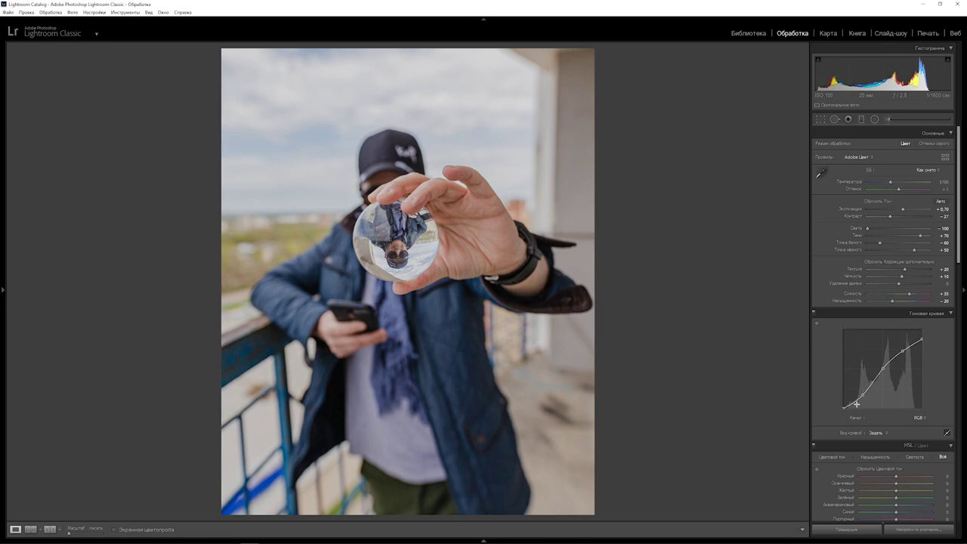
pyautogui.moveTo(844, 407); pyautogui.dragTo(836, 330)
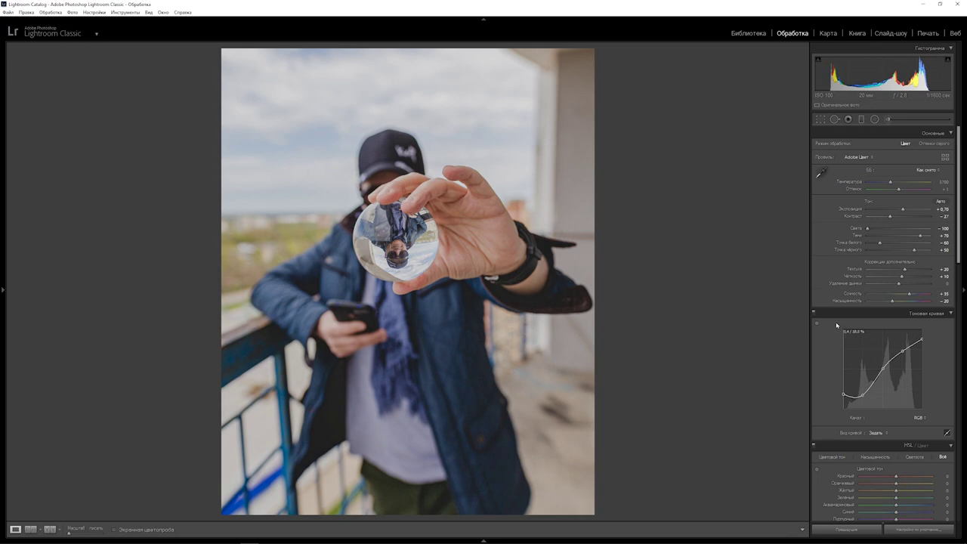
pyautogui.press('alt')
pyautogui.moveTo(863, 398); pyautogui.dragTo(862, 395)
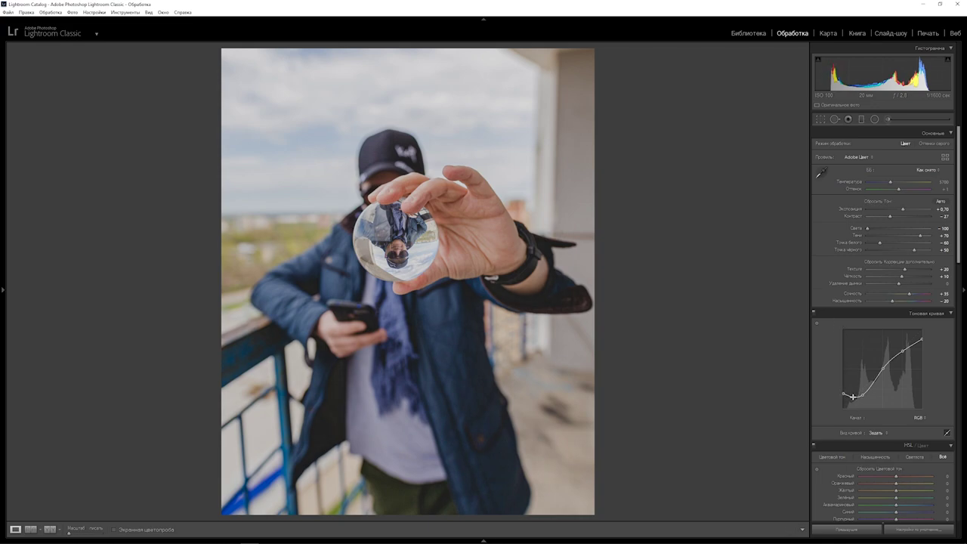
pyautogui.moveTo(853, 396); pyautogui.dragTo(853, 416)
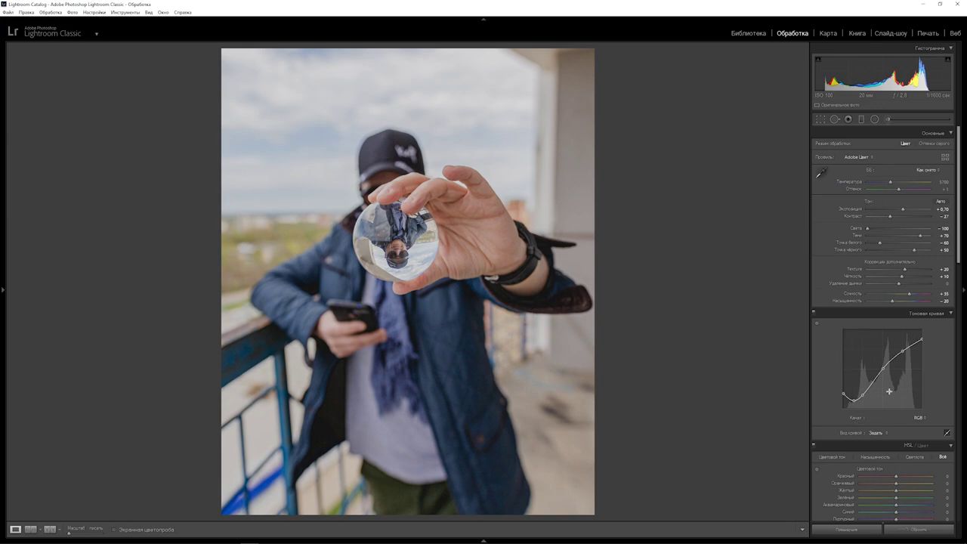
# - Switch the tone curve to the Red channel and add three points along it
pyautogui.click(917, 417)
pyautogui.click(914, 436)
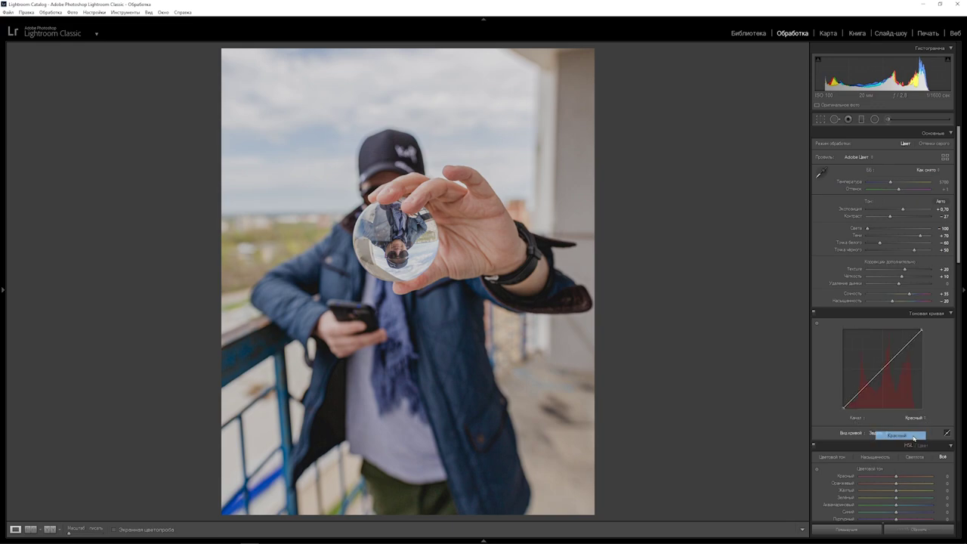
pyautogui.click(862, 389)
pyautogui.press('alt')
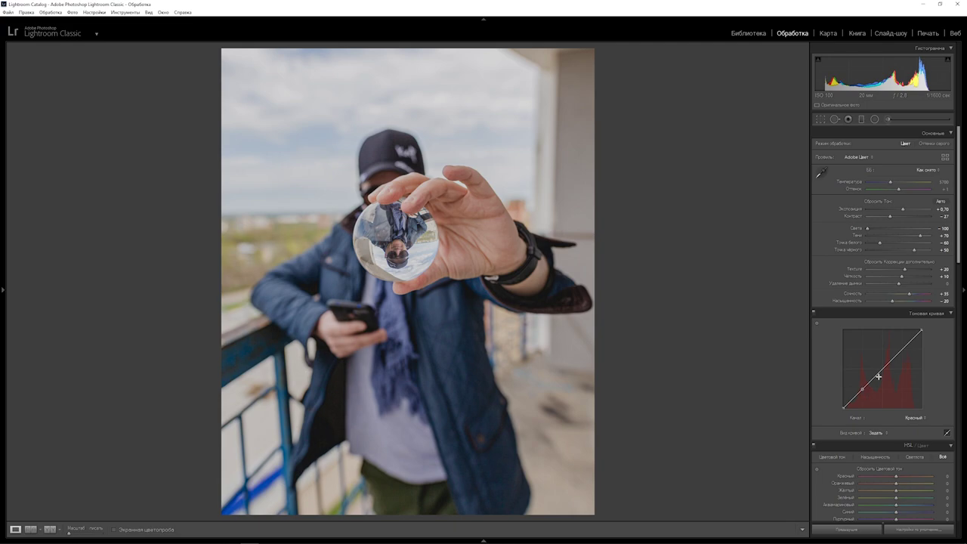
pyautogui.click(882, 369)
pyautogui.click(902, 348)
# - Add two more Red curve points and pull the shadow points below the diagonal
pyautogui.press('alt')
pyautogui.click(874, 376)
pyautogui.click(850, 400)
pyautogui.moveTo(861, 388); pyautogui.dragTo(866, 416)
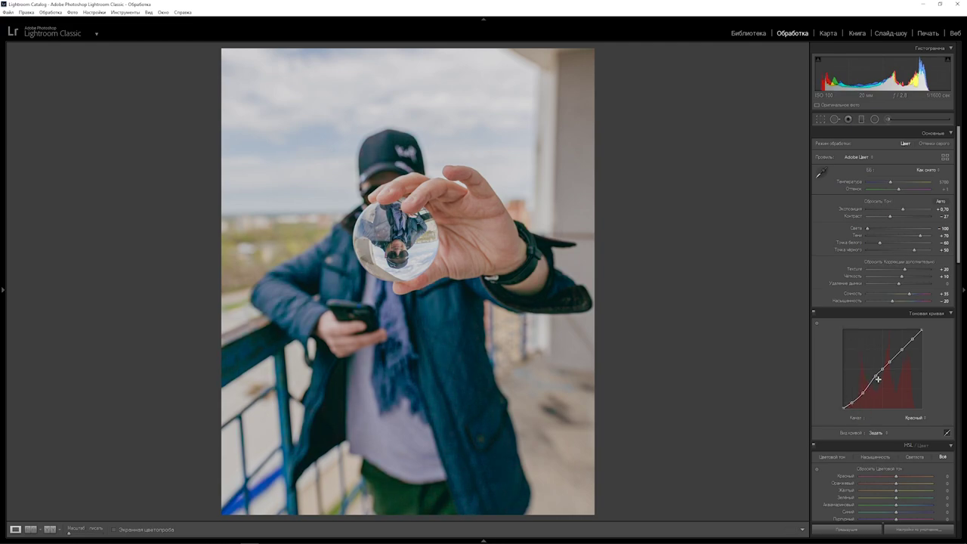
pyautogui.moveTo(875, 376); pyautogui.dragTo(877, 389)
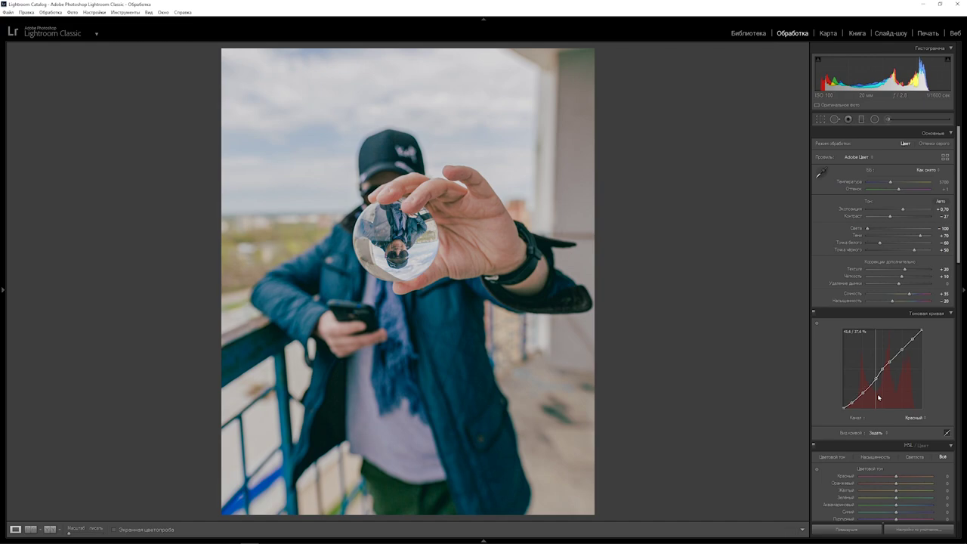
pyautogui.press('alt')
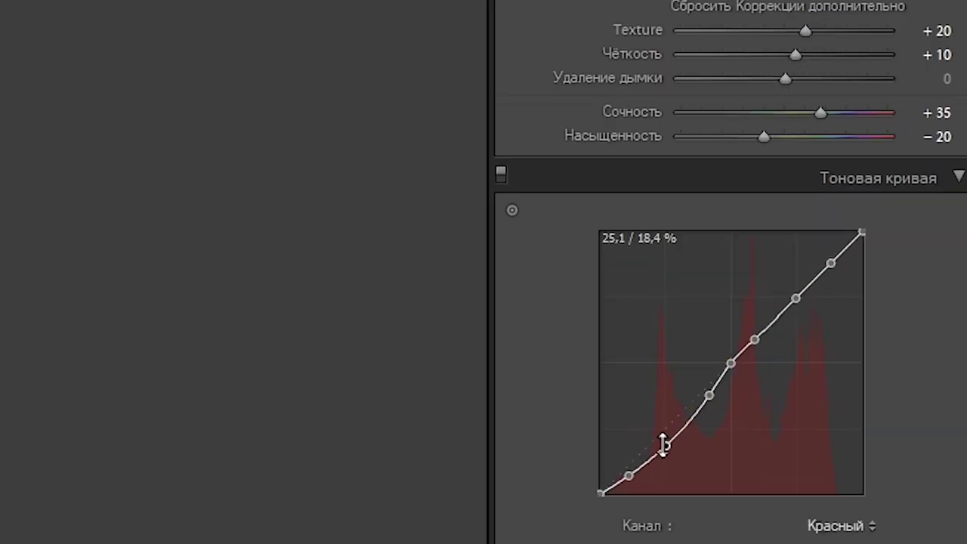
pyautogui.click(873, 526)
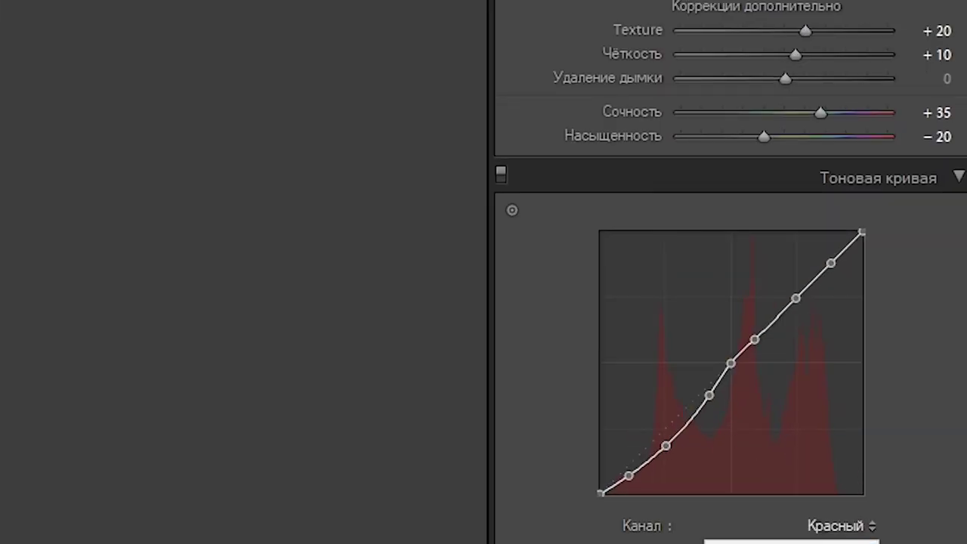
# - Switch to the Green channel curve, add three points and nudge a shadow point down
pyautogui.click(839, 541)
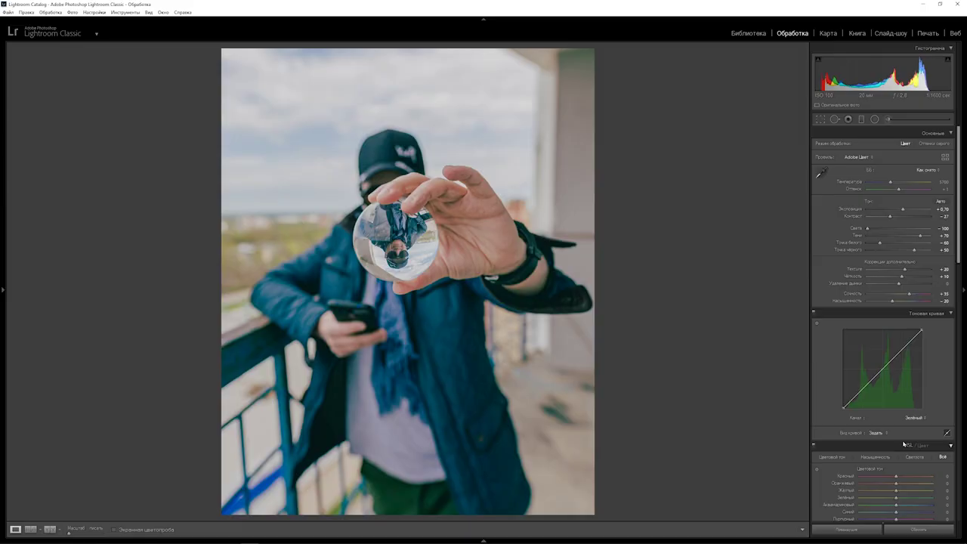
pyautogui.keyDown('alt'); pyautogui.click(862, 388); pyautogui.keyUp('alt')
pyautogui.keyDown('alt'); pyautogui.click(881, 370); pyautogui.keyUp('alt')
pyautogui.keyDown('alt'); pyautogui.click(902, 349); pyautogui.keyUp('alt')
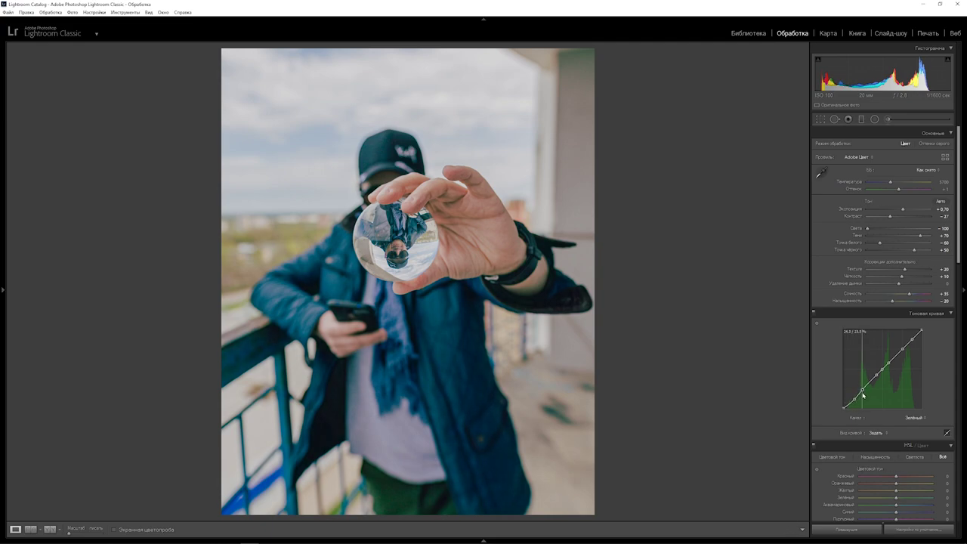
pyautogui.press('alt')
pyautogui.press('alt')
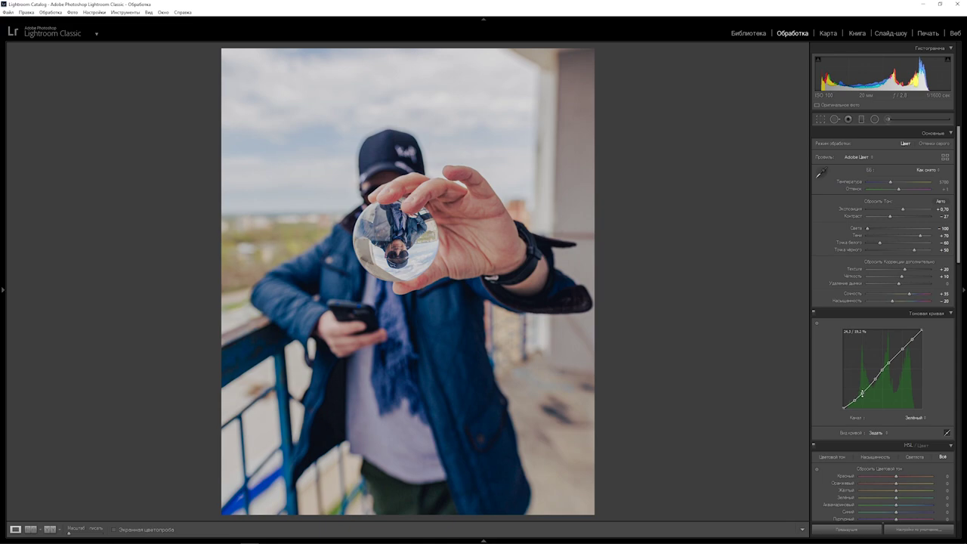
pyautogui.moveTo(862, 392); pyautogui.dragTo(867, 395)
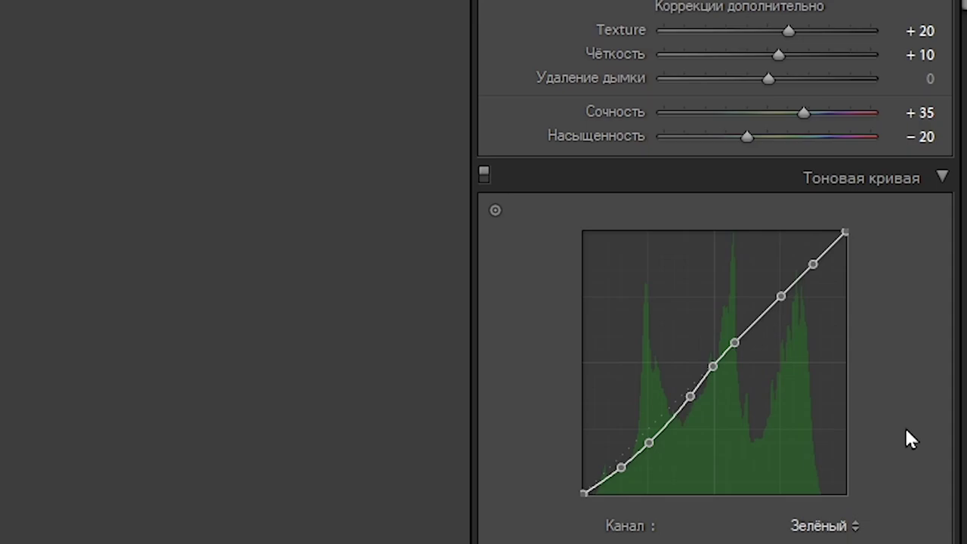
# - Switch to the Blue channel curve, add four points and pull a low point slightly down
pyautogui.click(915, 417)
pyautogui.click(905, 450)
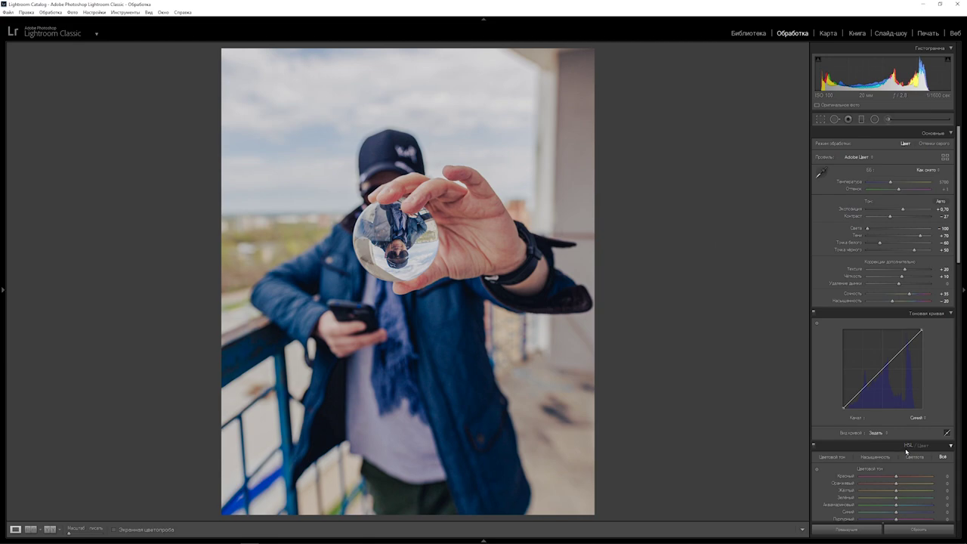
pyautogui.press('alt')
pyautogui.click(862, 388)
pyautogui.click(881, 370)
pyautogui.press('alt')
pyautogui.click(901, 350)
pyautogui.click(912, 339)
pyautogui.moveTo(862, 393); pyautogui.dragTo(867, 410)
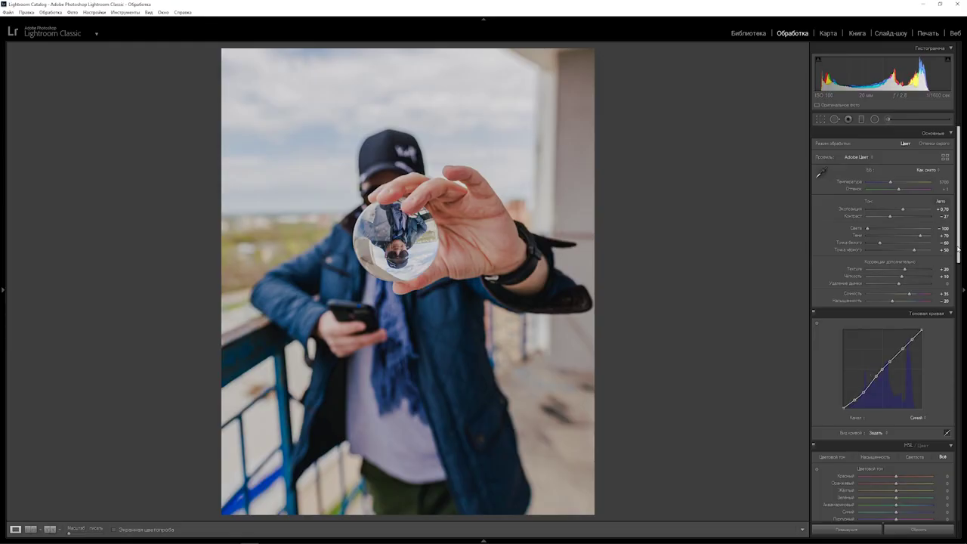
pyautogui.moveTo(959, 249); pyautogui.dragTo(963, 338)
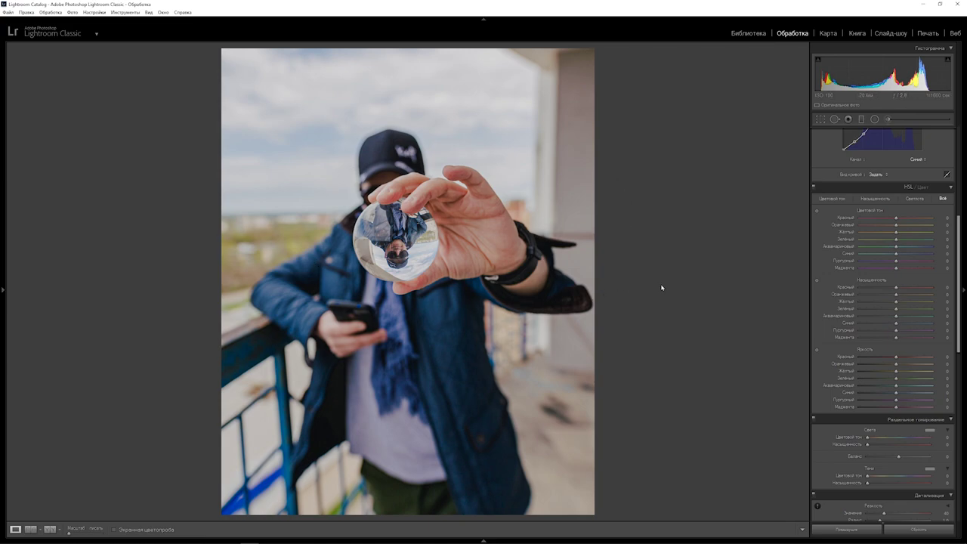
# - Set HSL hues: Red +5, Orange −5, Yellow −45, Green −37, Aqua +62, Blue −24, Purple −100, Magenta +100
pyautogui.moveTo(895, 219); pyautogui.dragTo(897, 219)
pyautogui.moveTo(896, 227); pyautogui.dragTo(895, 228)
pyautogui.moveTo(896, 232); pyautogui.dragTo(880, 234)
pyautogui.moveTo(895, 238); pyautogui.dragTo(884, 240)
pyautogui.moveTo(883, 240); pyautogui.dragTo(881, 240)
pyautogui.moveTo(896, 250); pyautogui.dragTo(919, 247)
pyautogui.moveTo(897, 255); pyautogui.dragTo(888, 254)
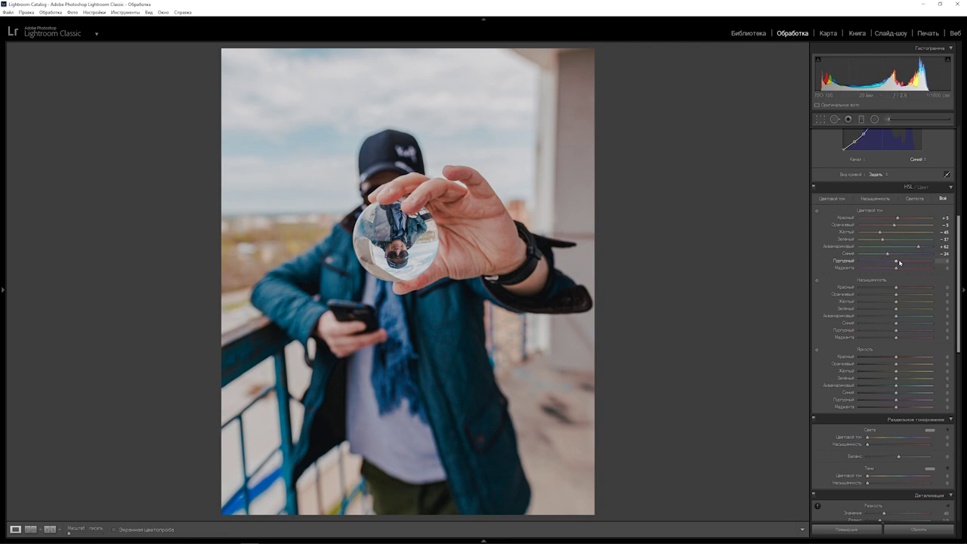
pyautogui.moveTo(842, 261); pyautogui.dragTo(828, 263)
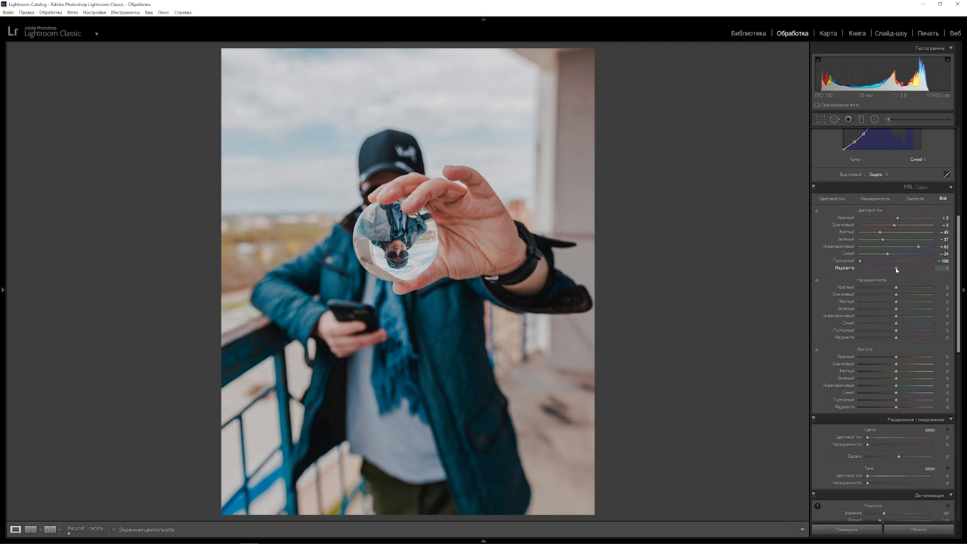
pyautogui.moveTo(896, 269); pyautogui.dragTo(962, 272)
# - Set HSL saturation: Red −10, Orange −12, Yellow −55, Green −48, Blue −20, Purple −100
pyautogui.moveTo(896, 290); pyautogui.dragTo(893, 290)
pyautogui.moveTo(897, 295); pyautogui.dragTo(892, 297)
pyautogui.moveTo(895, 301); pyautogui.dragTo(877, 302)
pyautogui.moveTo(895, 308); pyautogui.dragTo(874, 313)
pyautogui.moveTo(874, 311); pyautogui.dragTo(881, 311)
pyautogui.moveTo(896, 325); pyautogui.dragTo(888, 325)
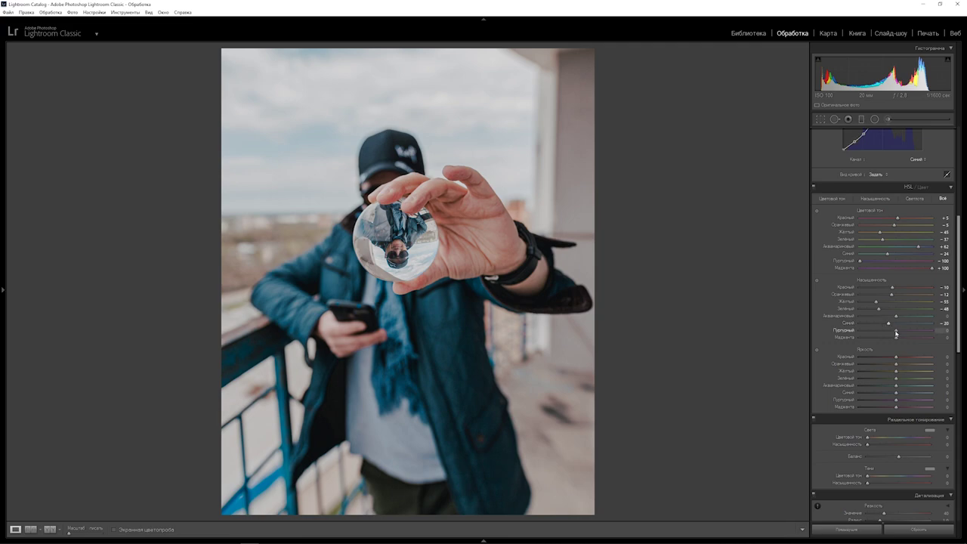
pyautogui.moveTo(895, 330); pyautogui.dragTo(827, 345)
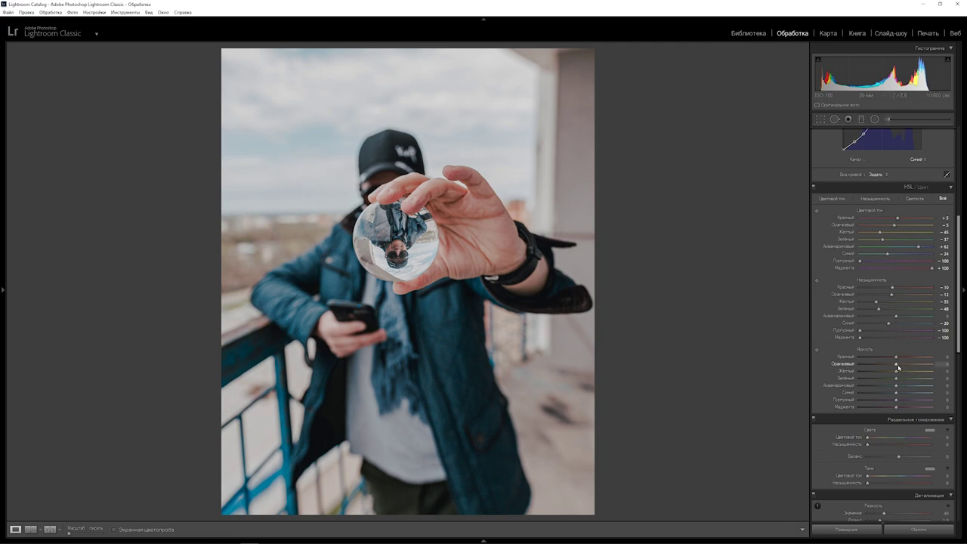
# - Lower Orange luminance to −10 and Blue luminance, warm Red hue, set Orange hue −8, saturation −14
pyautogui.moveTo(895, 365); pyautogui.dragTo(892, 366)
pyautogui.moveTo(892, 366); pyautogui.dragTo(892, 367)
pyautogui.moveTo(896, 395); pyautogui.dragTo(885, 394)
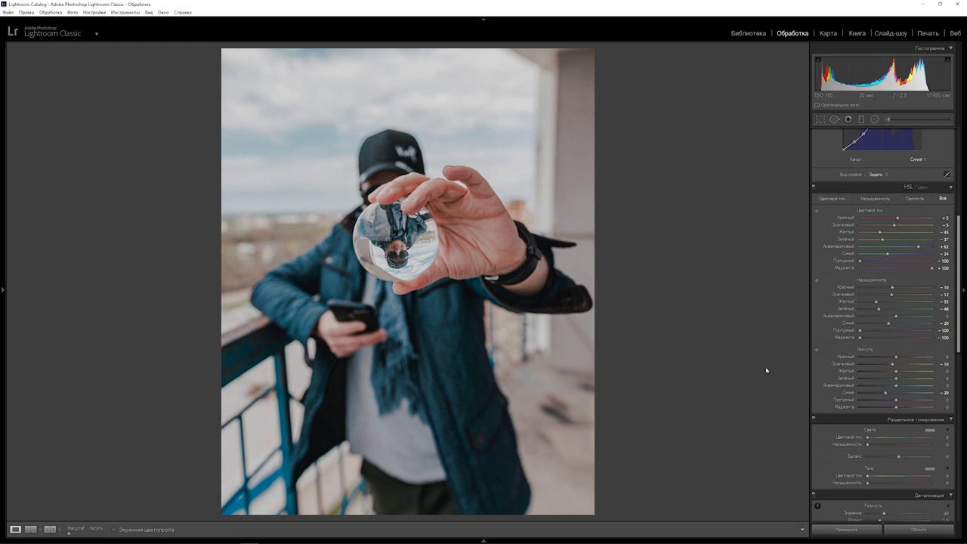
pyautogui.moveTo(897, 219); pyautogui.dragTo(907, 218)
pyautogui.moveTo(894, 225); pyautogui.dragTo(893, 226)
pyautogui.moveTo(891, 295); pyautogui.dragTo(890, 293)
pyautogui.scroll(5, 882, 302)
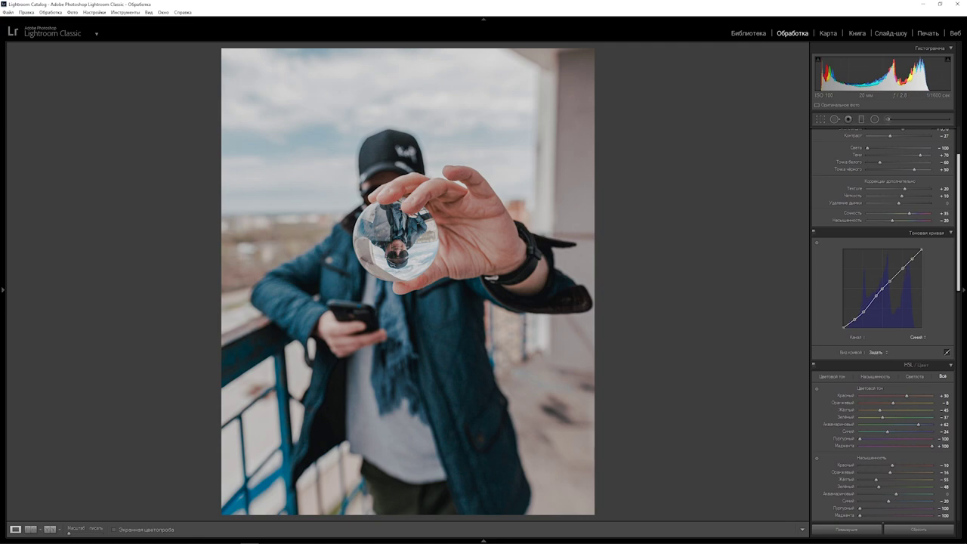
pyautogui.click(813, 234)
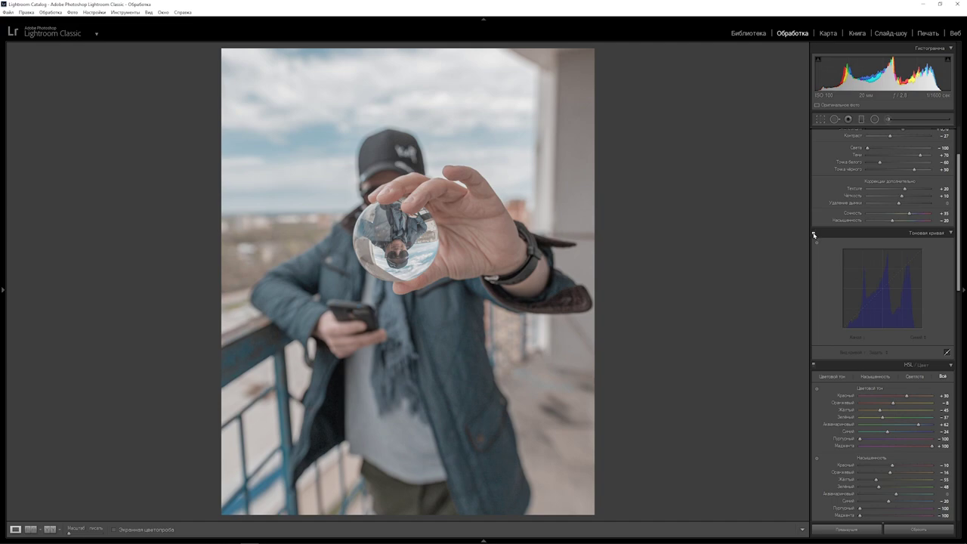
pyautogui.click(813, 234)
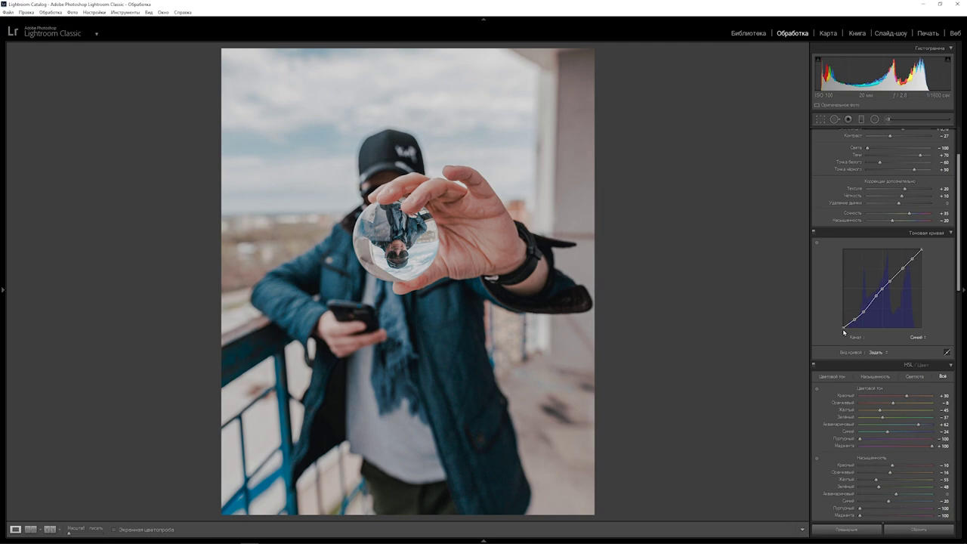
pyautogui.moveTo(958, 265); pyautogui.dragTo(956, 405)
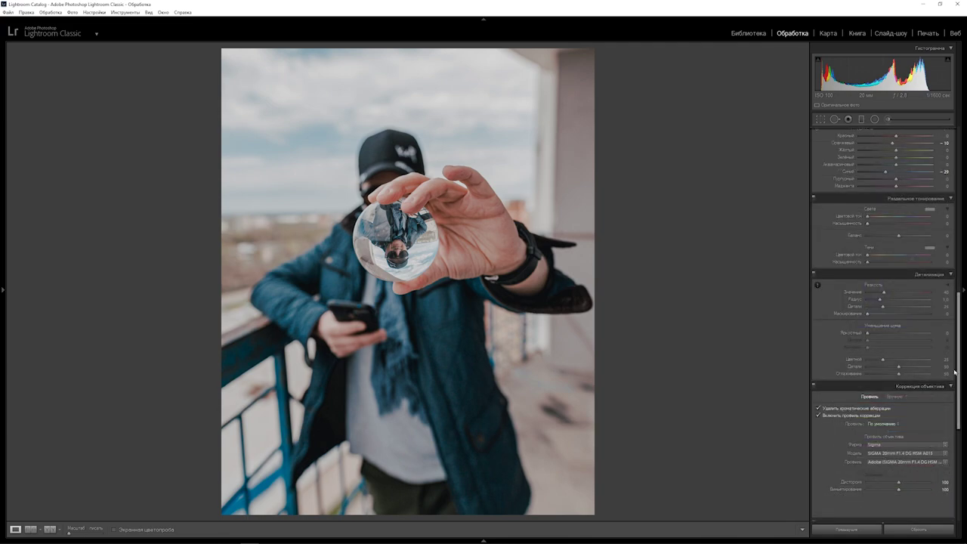
# - Raise the Sharpening Amount to 50 and check it at 1:1 zoom
pyautogui.moveTo(884, 293); pyautogui.dragTo(888, 293)
pyautogui.click(452, 256)
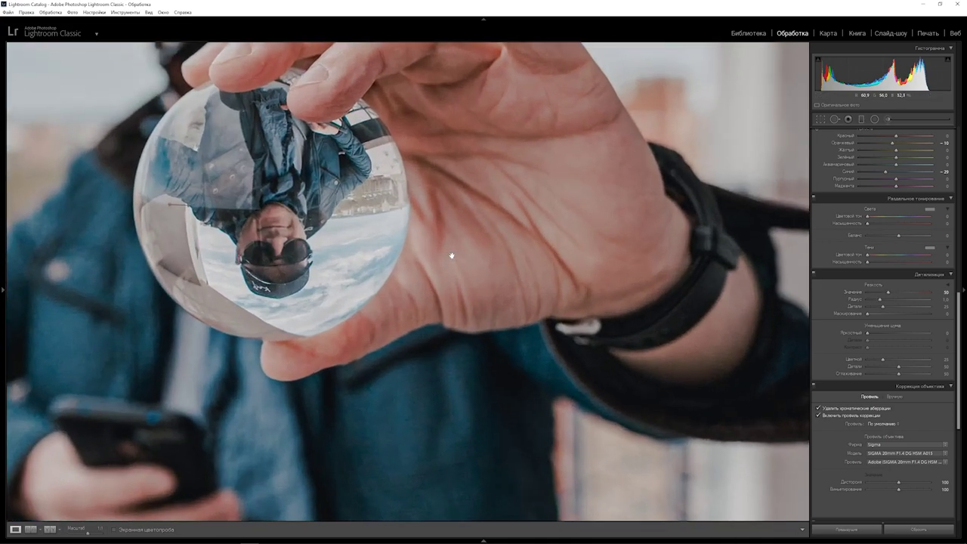
pyautogui.click(479, 240)
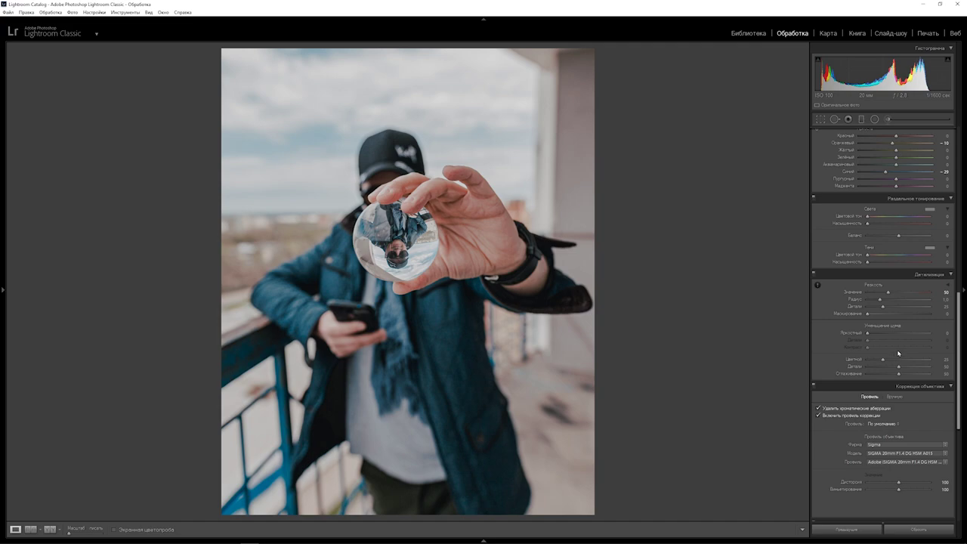
# - Set Luminance noise reduction to 5 with its Detail at 0
pyautogui.click(947, 334)
pyautogui.write('5')
pyautogui.press('Return')
pyautogui.doubleClick(854, 340)
pyautogui.moveTo(899, 341); pyautogui.dragTo(818, 343)
pyautogui.hotkey('ctrl', '8')
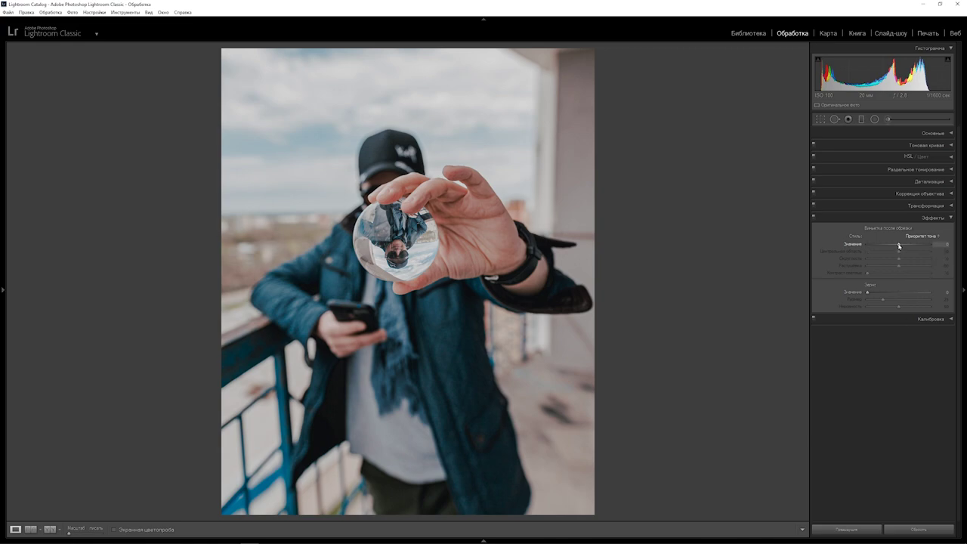
# - Set post-crop vignette Amount -15, Midpoint 0, Roundness +100, Feather 100, Highlight Contrast 100
pyautogui.moveTo(899, 244); pyautogui.dragTo(894, 246)
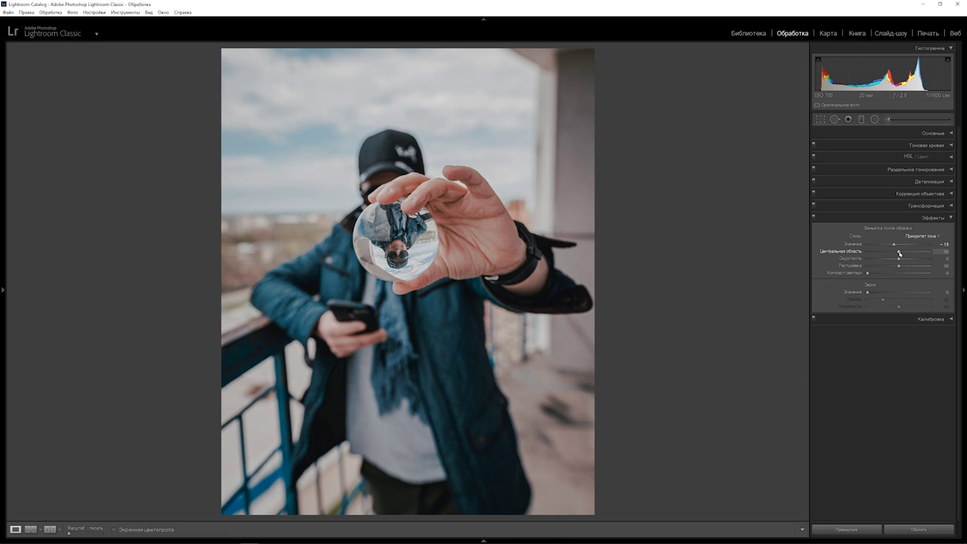
pyautogui.moveTo(899, 254); pyautogui.dragTo(838, 258)
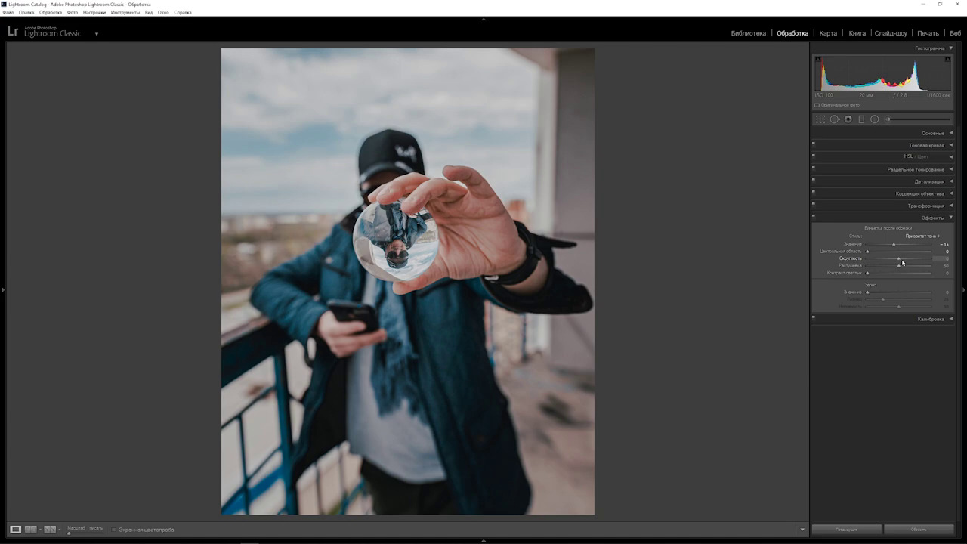
pyautogui.moveTo(898, 259)
pyautogui.mouseDown()
pyautogui.moveTo(941, 259)
pyautogui.moveTo(950, 270)
pyautogui.mouseUp()
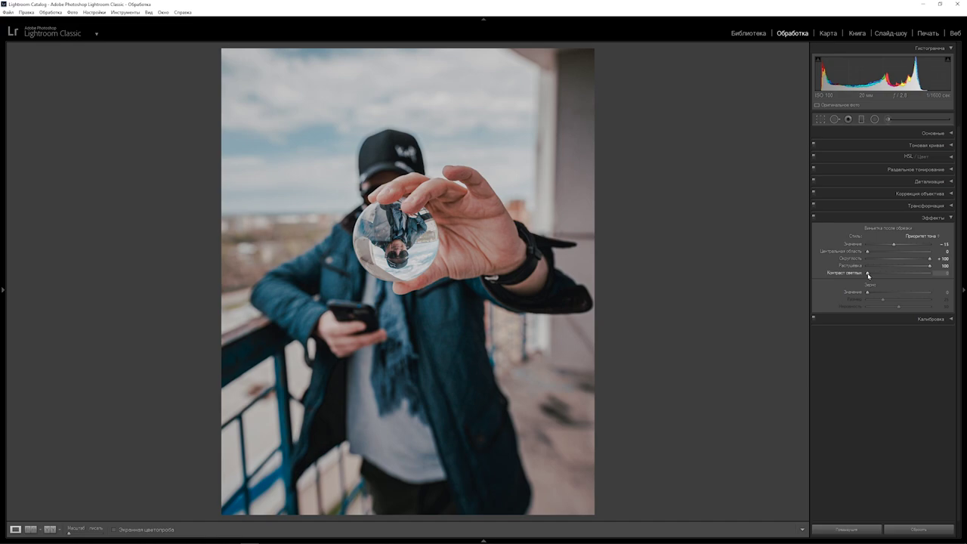
pyautogui.moveTo(868, 272); pyautogui.dragTo(958, 274)
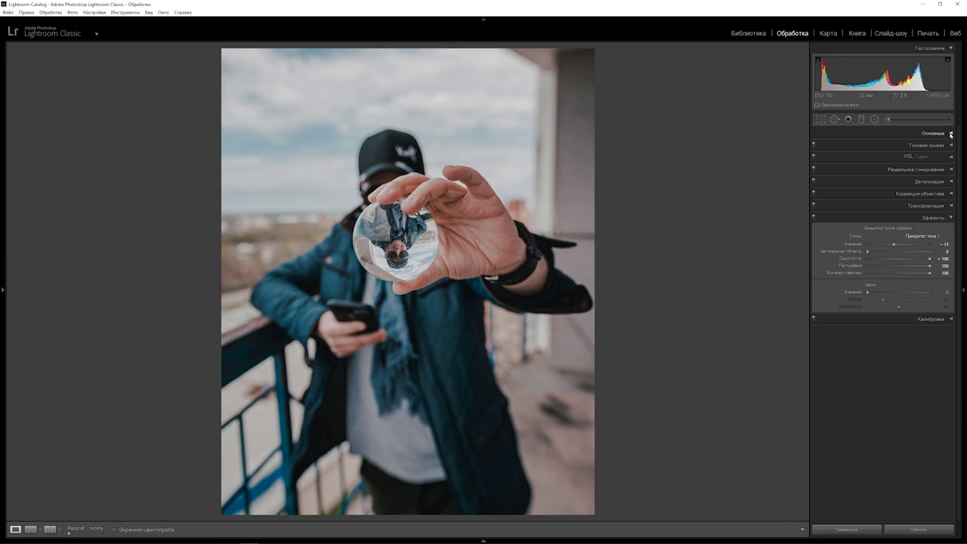
# - In the Basic panel, nudge the white-balance Tint slightly toward green
pyautogui.click(951, 133)
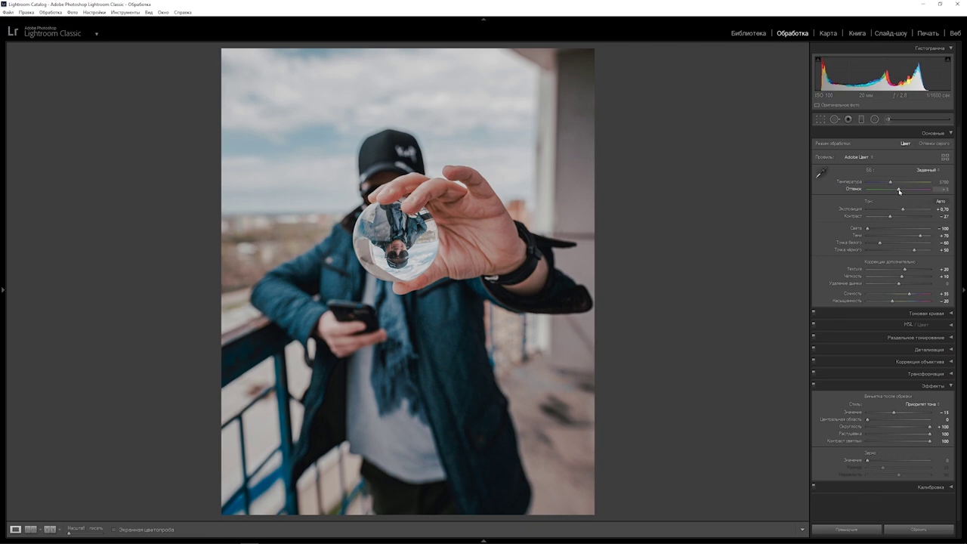
pyautogui.click(899, 190)
pyautogui.moveTo(899, 191); pyautogui.dragTo(897, 191)
pyautogui.click(950, 133)
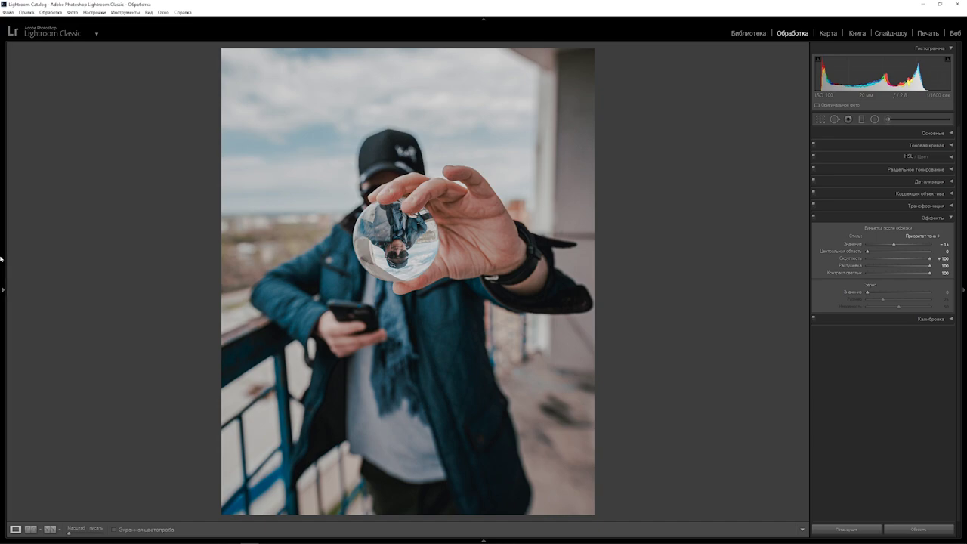
# - Save the grade as preset Glass Bowl_008 in the GLASS BOWL group, then move to the next photo
pyautogui.click(3, 293)
pyautogui.click(15, 258)
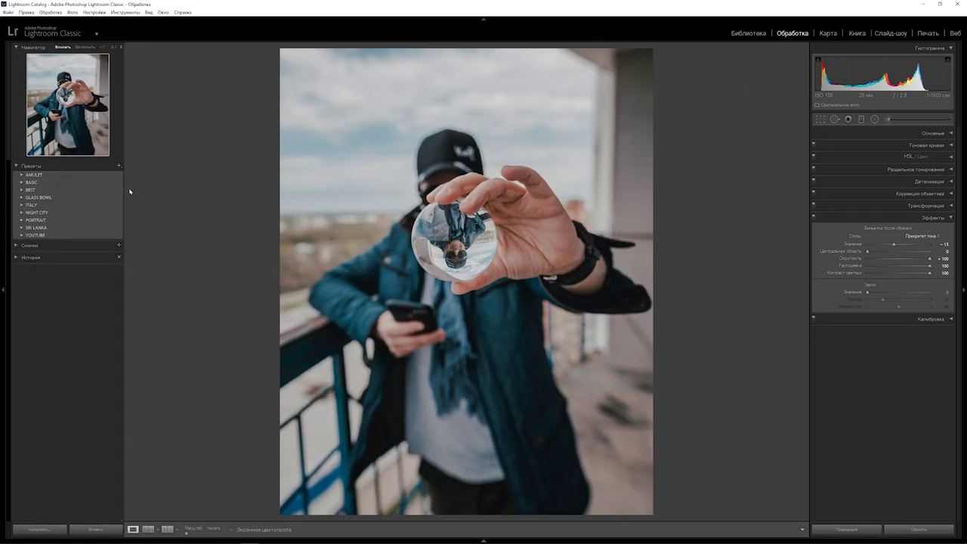
pyautogui.click(119, 165)
pyautogui.write('Glass Bowl_008')
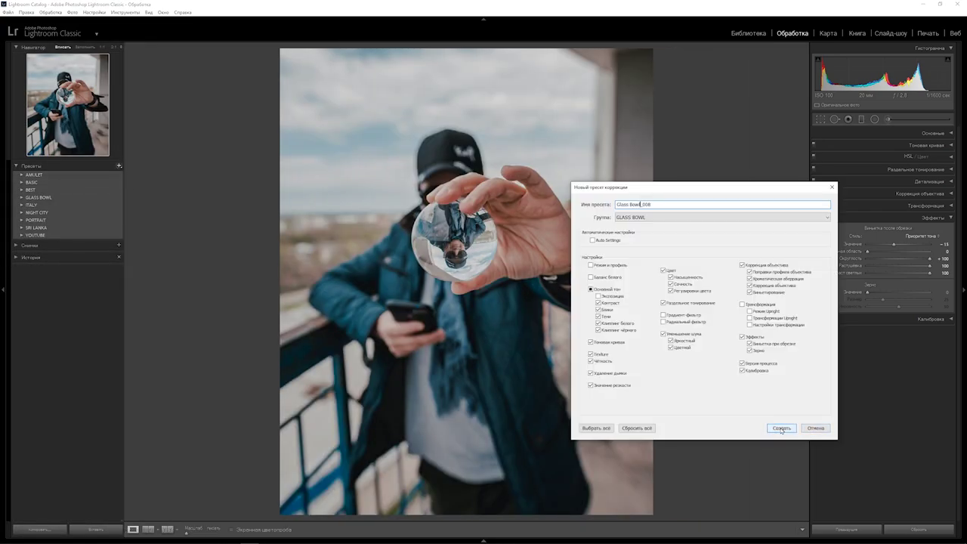
pyautogui.click(782, 428)
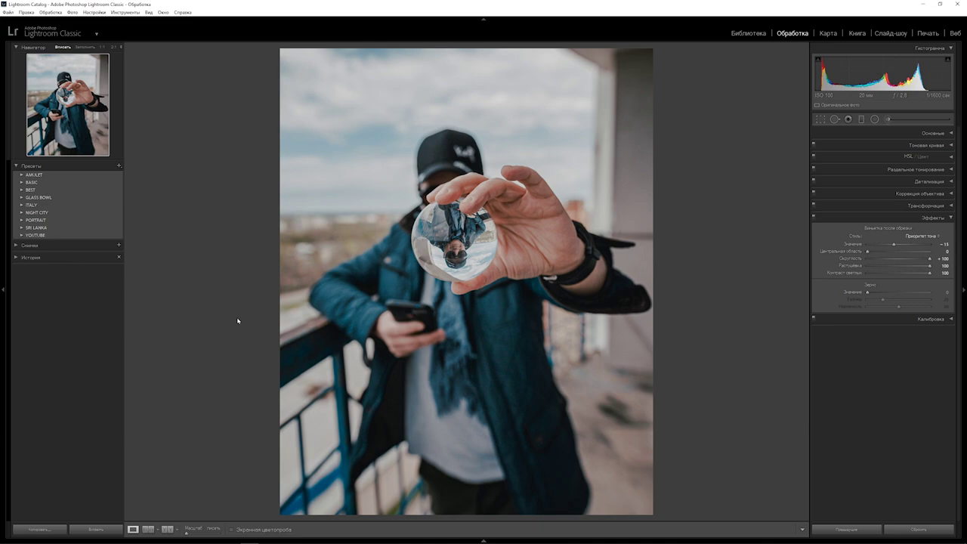
pyautogui.click(22, 197)
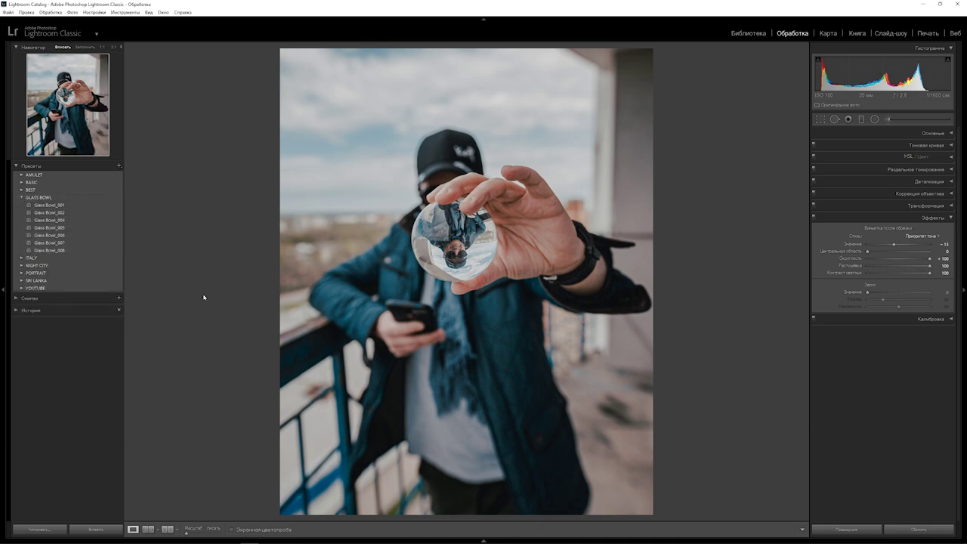
pyautogui.press('Right')
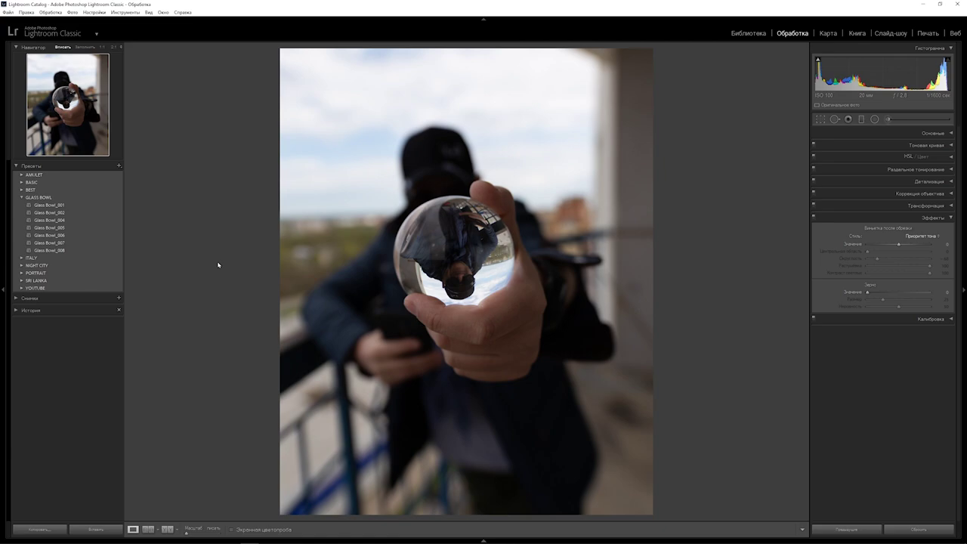
# - Preview presets Glass Bowl_001 through Glass Bowl_007 on this photo, ending with Glass Bowl_008 applied
pyautogui.click(60, 205)
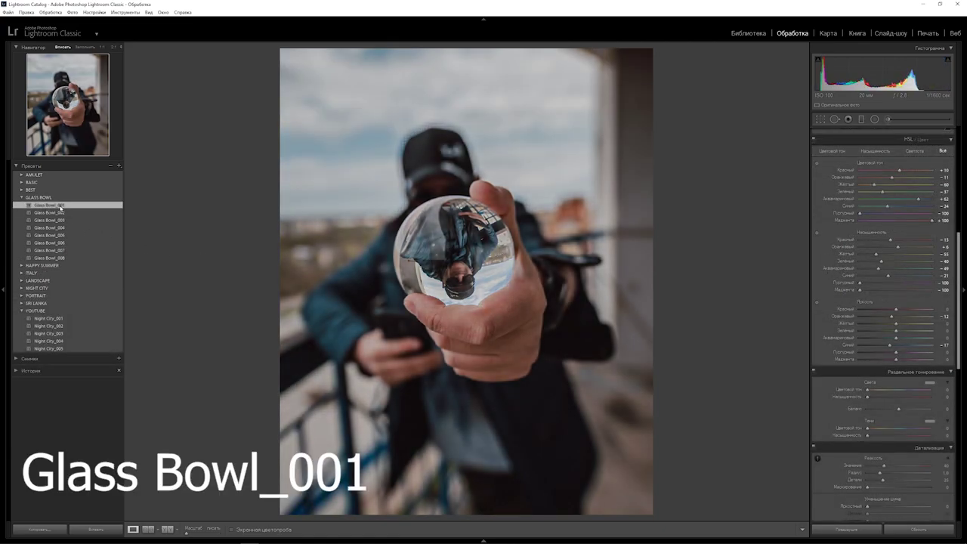
pyautogui.click(61, 212)
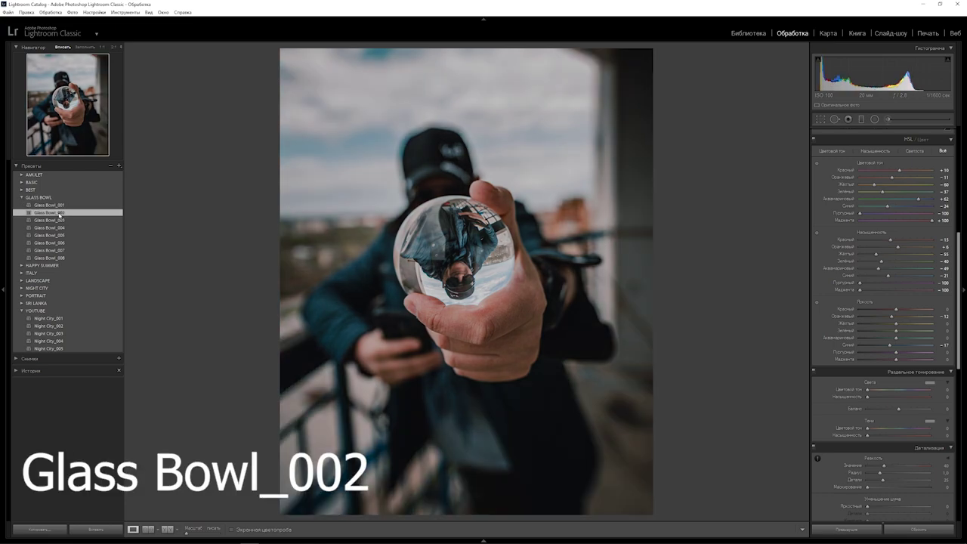
pyautogui.click(58, 219)
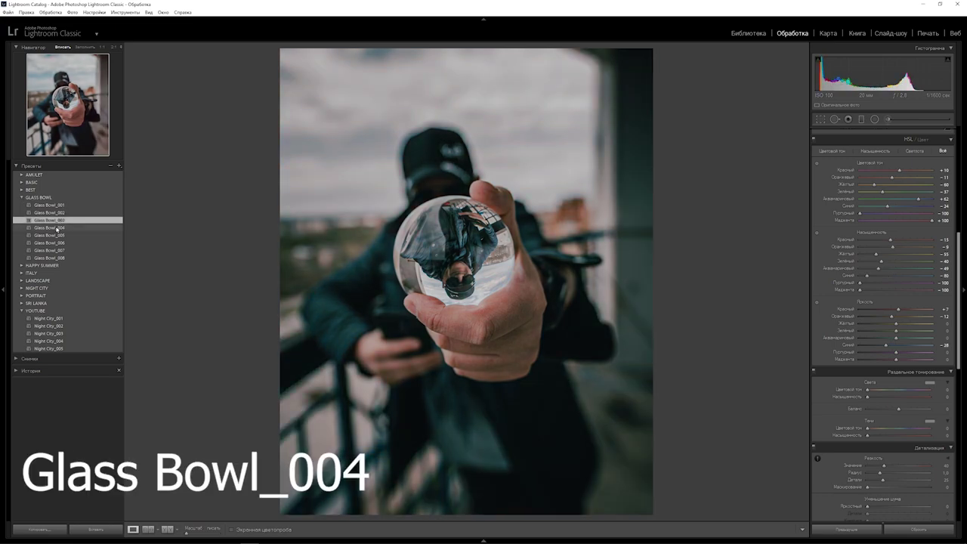
pyautogui.click(57, 228)
pyautogui.click(58, 236)
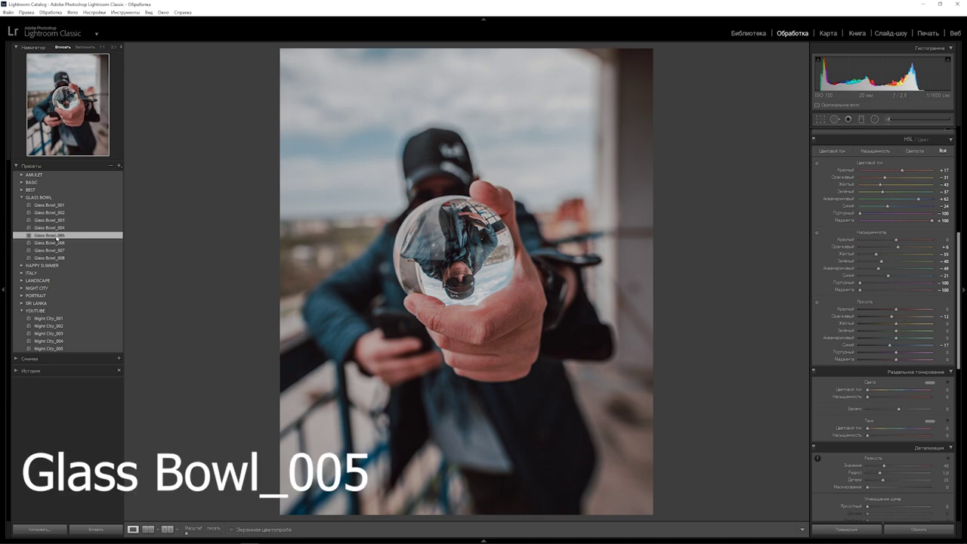
pyautogui.click(57, 242)
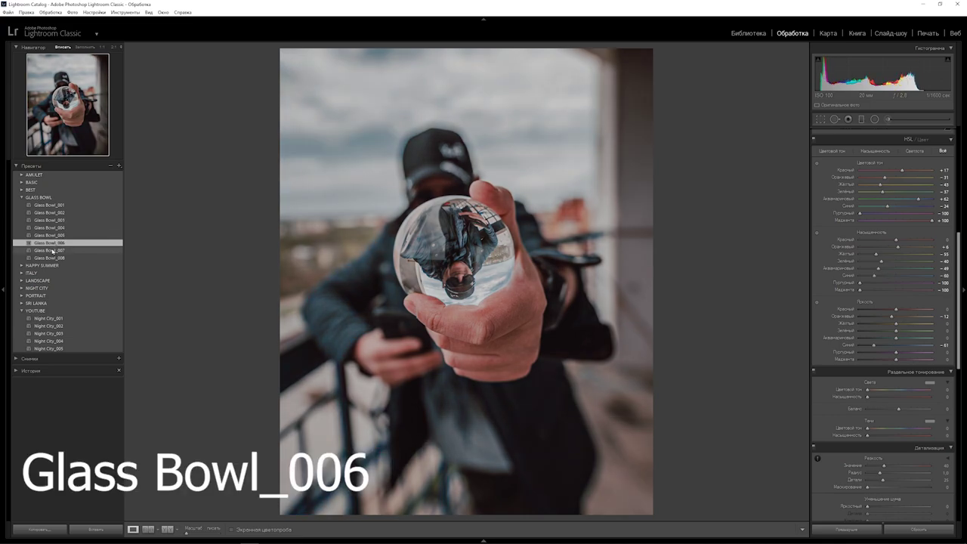
pyautogui.click(53, 250)
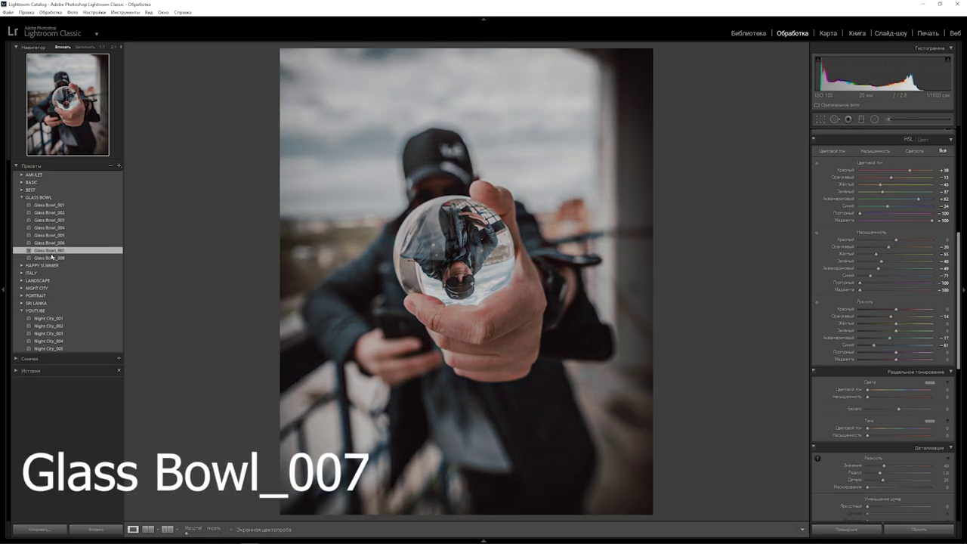
pyautogui.click(51, 257)
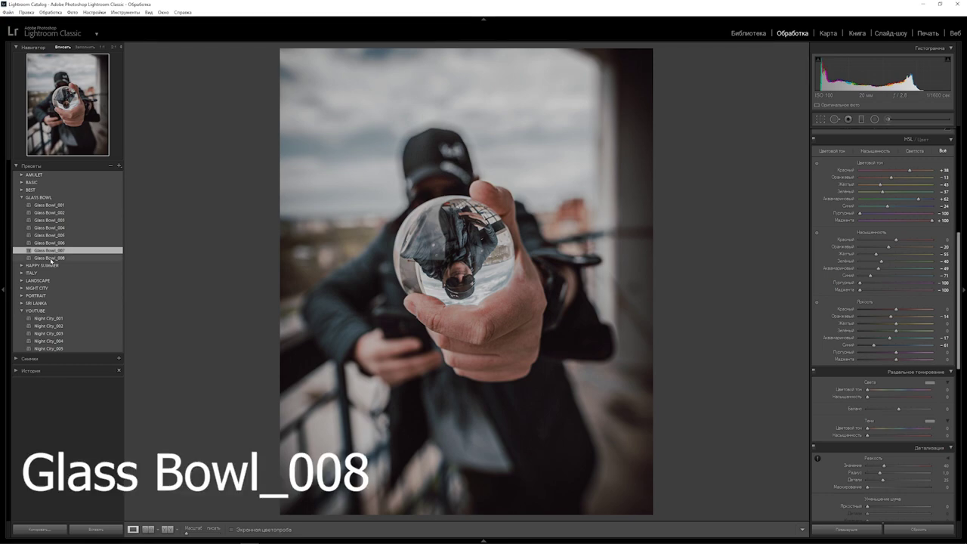